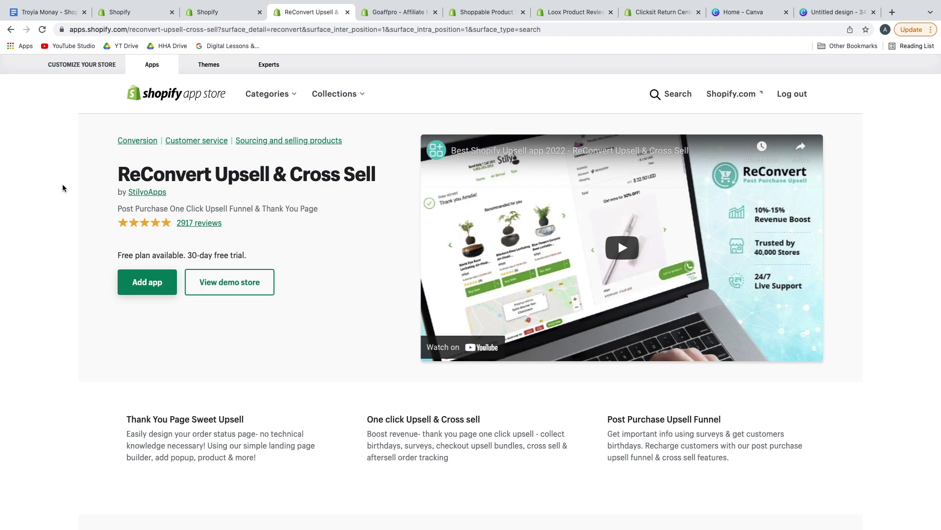
Step: Read the tagline and the plan and free trial information on the ReConvert Upsell & Cross Sell listing
{"action": "scroll", "coordinate": [63, 188], "scroll_direction": "down", "scroll_amount": 2}
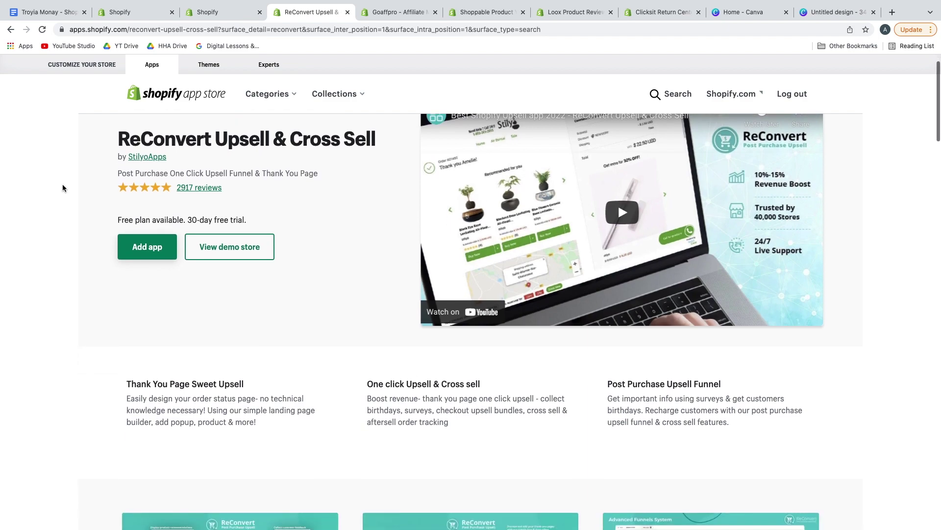
{"action": "double_click", "coordinate": [139, 174]}
{"action": "triple_click", "coordinate": [139, 174]}
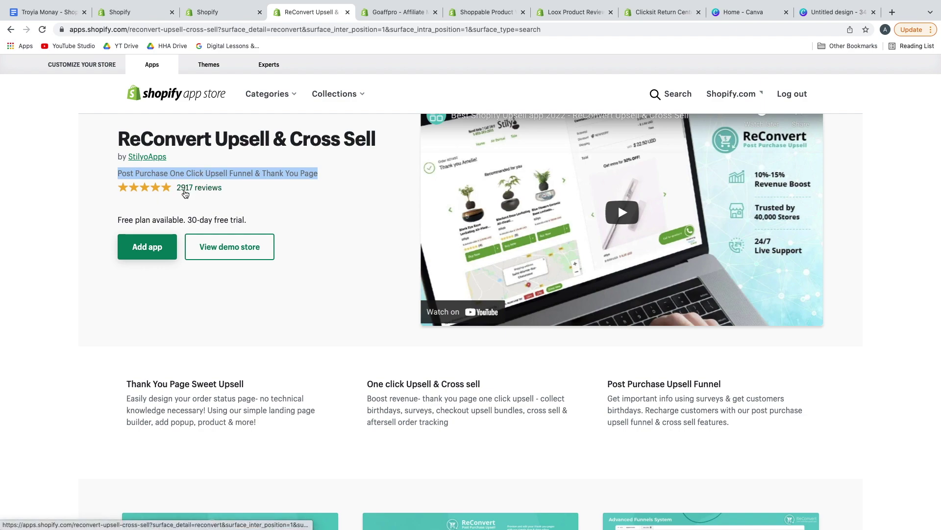
{"action": "left_click", "coordinate": [137, 222]}
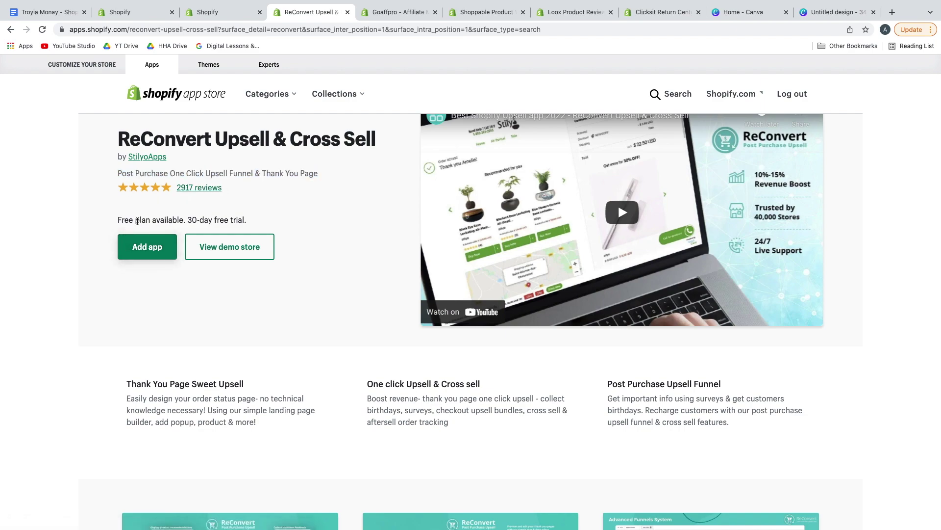
{"action": "triple_click", "coordinate": [138, 221]}
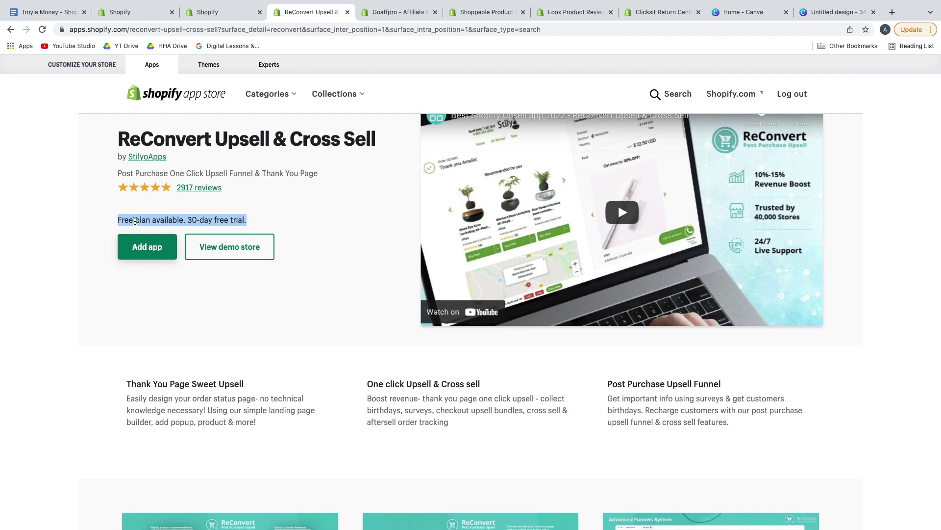
{"action": "left_click", "coordinate": [88, 228]}
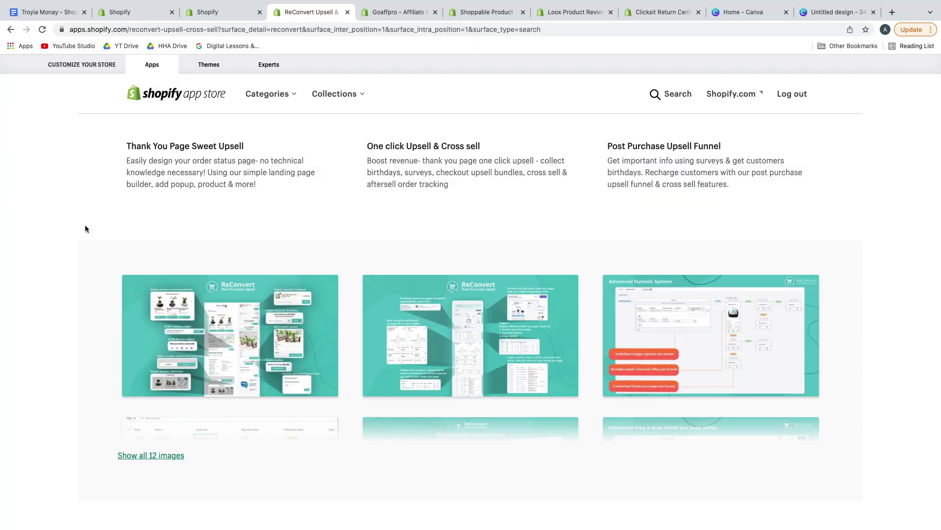
Step: View the listing's first three feature images enlarged, one after another, and return to the start of the listing
{"action": "left_click", "coordinate": [154, 293]}
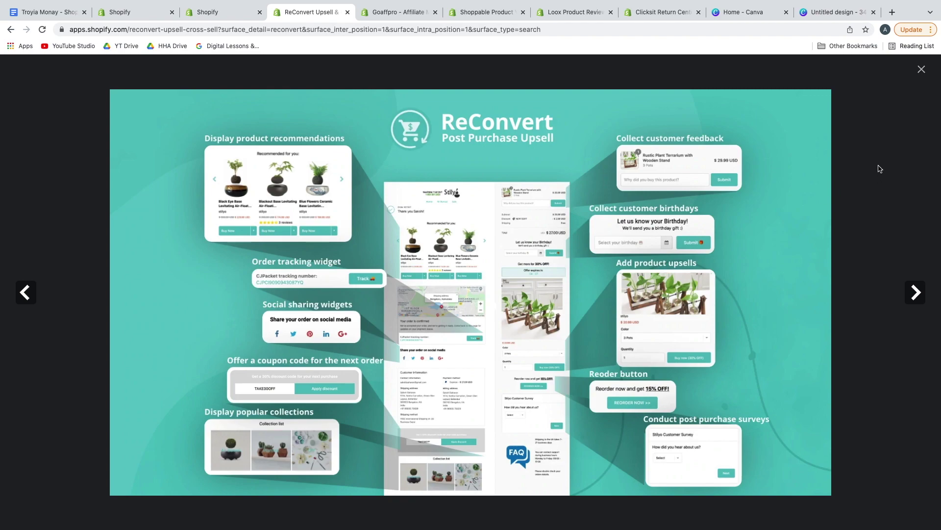
{"action": "left_click", "coordinate": [922, 71]}
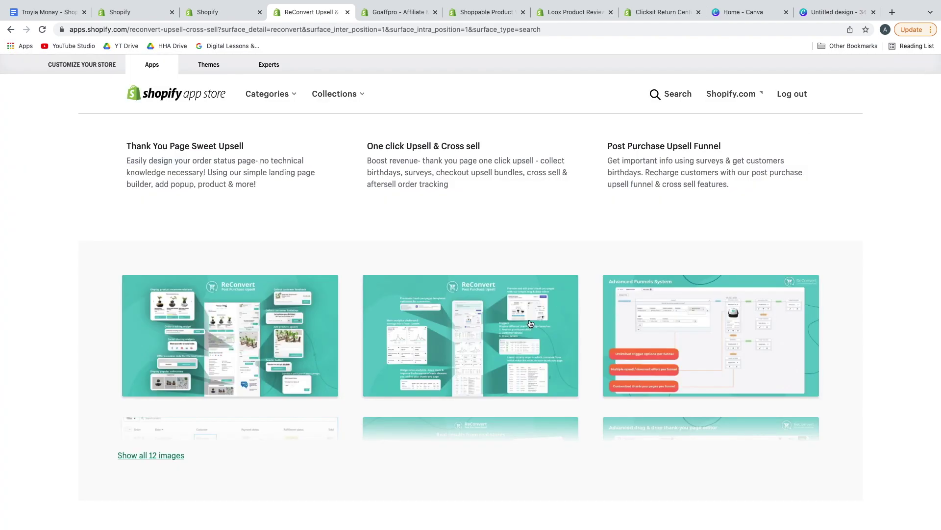
{"action": "left_click", "coordinate": [529, 322]}
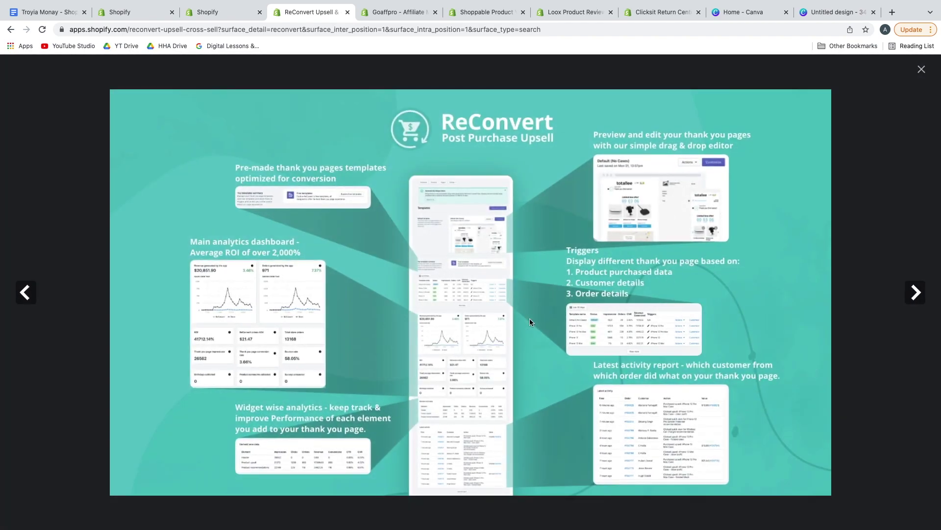
{"action": "left_click", "coordinate": [921, 70]}
{"action": "left_click", "coordinate": [718, 317]}
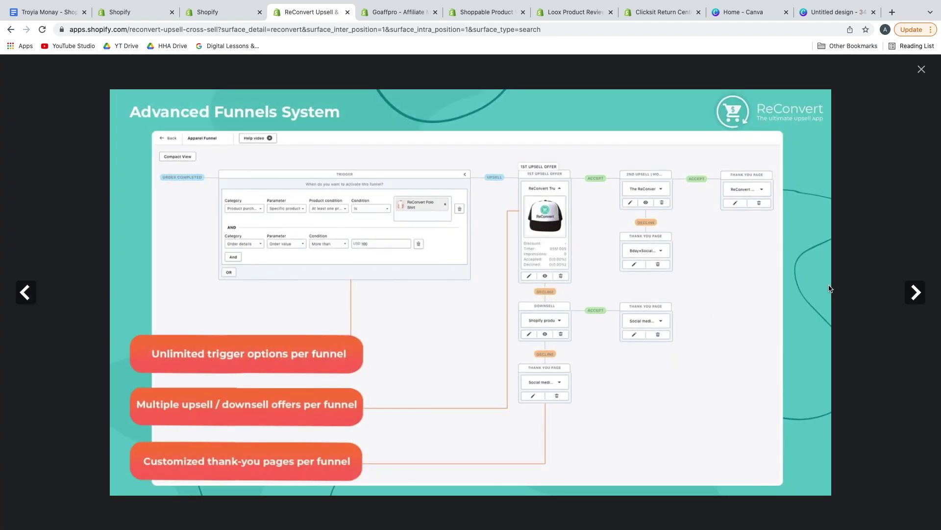
{"action": "left_click", "coordinate": [922, 71]}
{"action": "scroll", "coordinate": [618, 198], "scroll_direction": "up", "scroll_amount": 5}
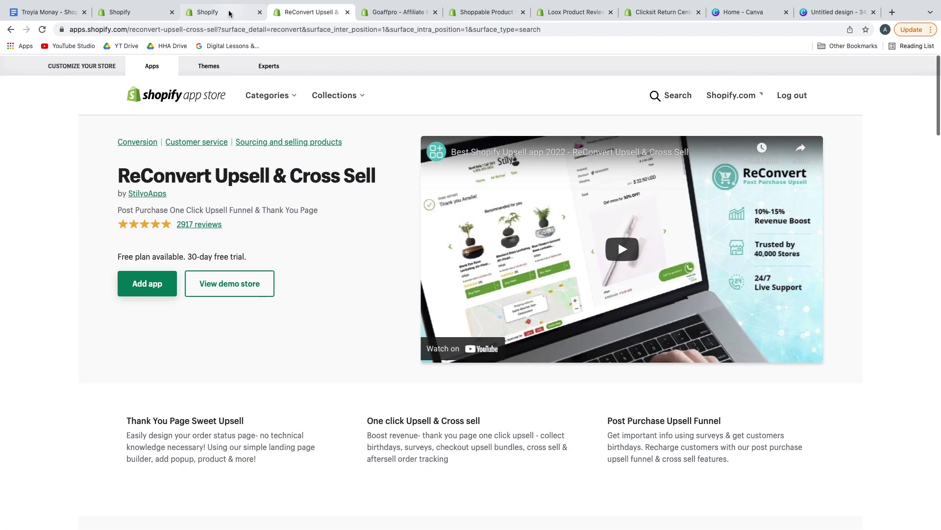
Step: Switch to the store's ReConvert dashboard and review its revenue statistics, default funnel, top funnels and default thank you page
{"action": "left_click", "coordinate": [222, 13]}
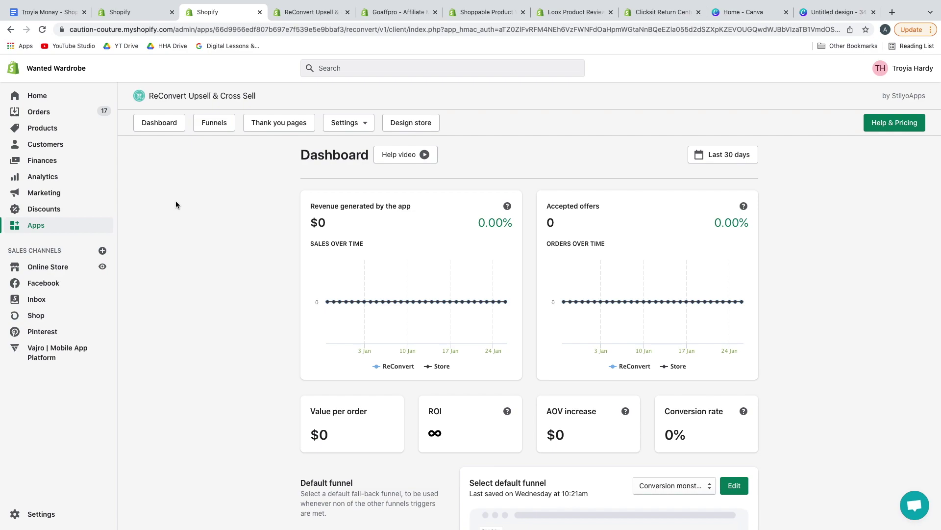
{"action": "scroll", "coordinate": [176, 204], "scroll_direction": "down", "scroll_amount": 6}
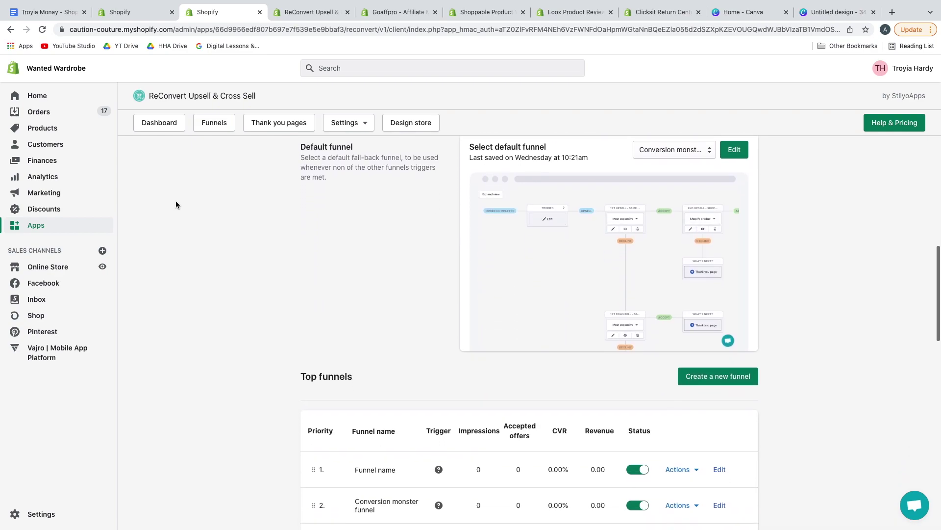
{"action": "scroll", "coordinate": [176, 204], "scroll_direction": "up", "scroll_amount": 6}
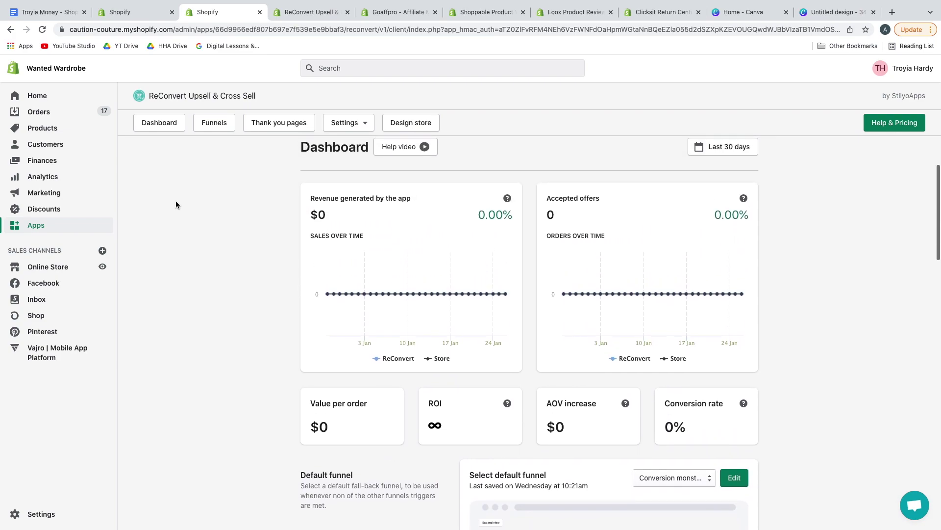
{"action": "scroll", "coordinate": [176, 205], "scroll_direction": "down", "scroll_amount": 2}
{"action": "scroll", "coordinate": [176, 205], "scroll_direction": "down", "scroll_amount": 4}
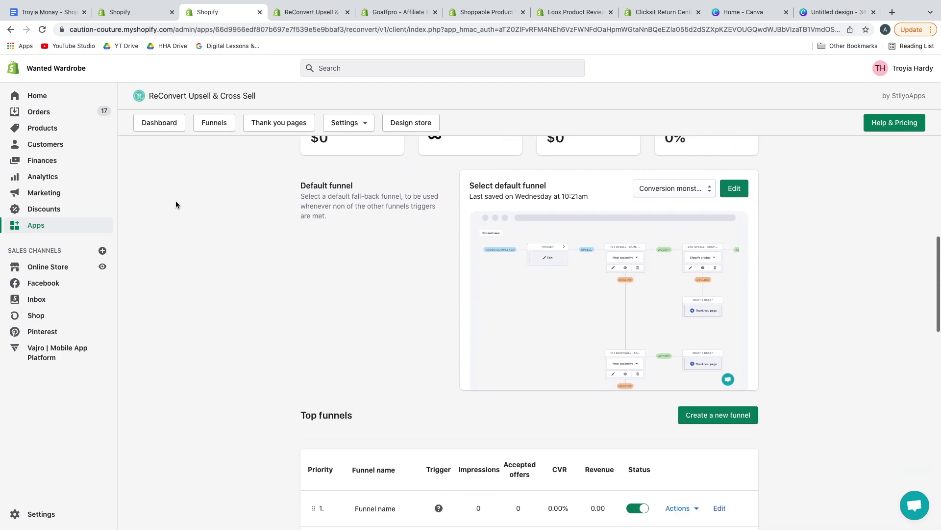
{"action": "scroll", "coordinate": [176, 205], "scroll_direction": "up", "scroll_amount": 1}
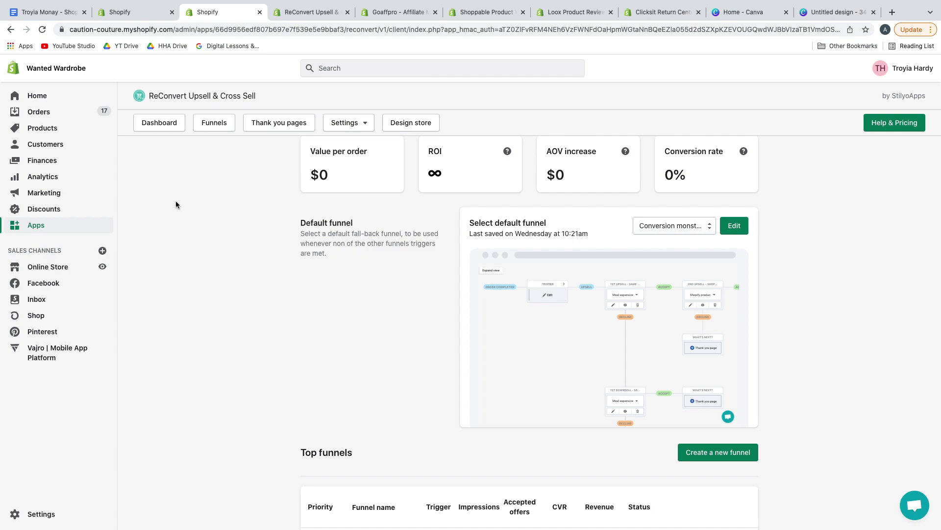
{"action": "scroll", "coordinate": [176, 205], "scroll_direction": "down", "scroll_amount": 5}
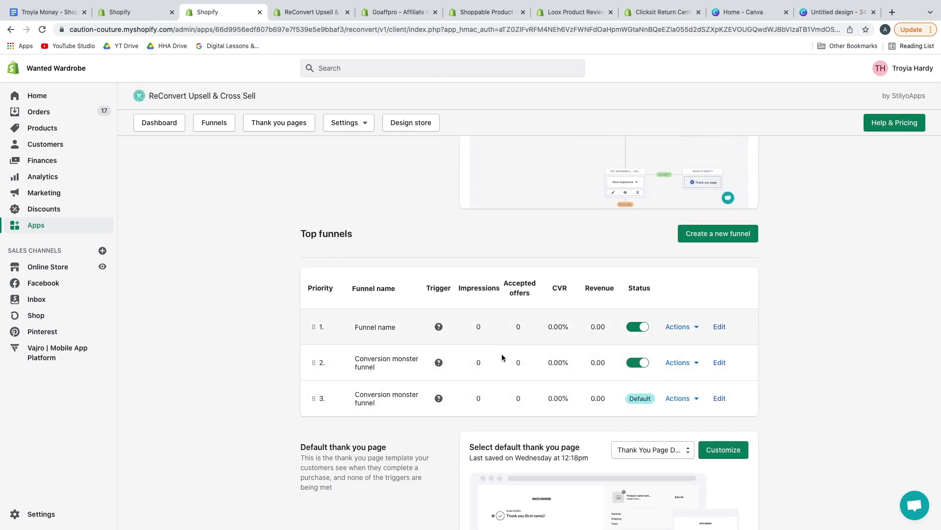
{"action": "scroll", "coordinate": [260, 392], "scroll_direction": "down", "scroll_amount": 5}
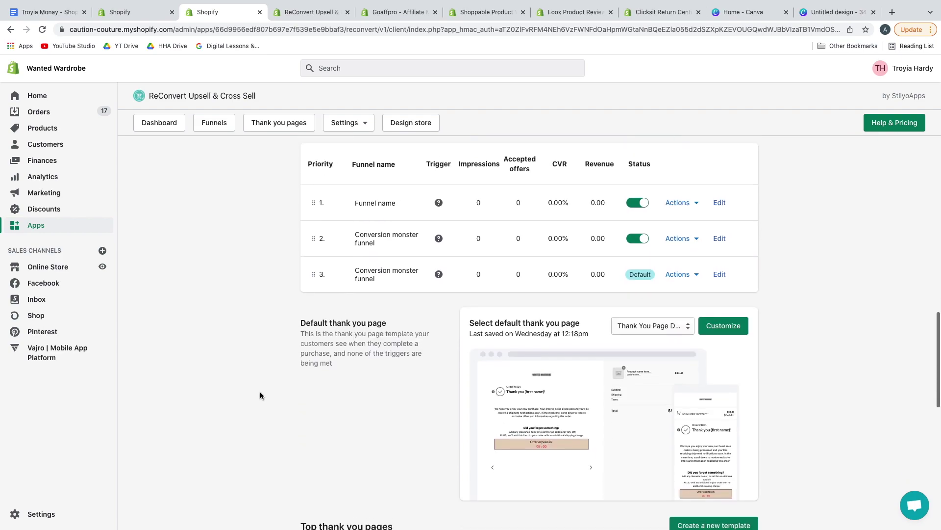
{"action": "scroll", "coordinate": [260, 395], "scroll_direction": "down", "scroll_amount": 2}
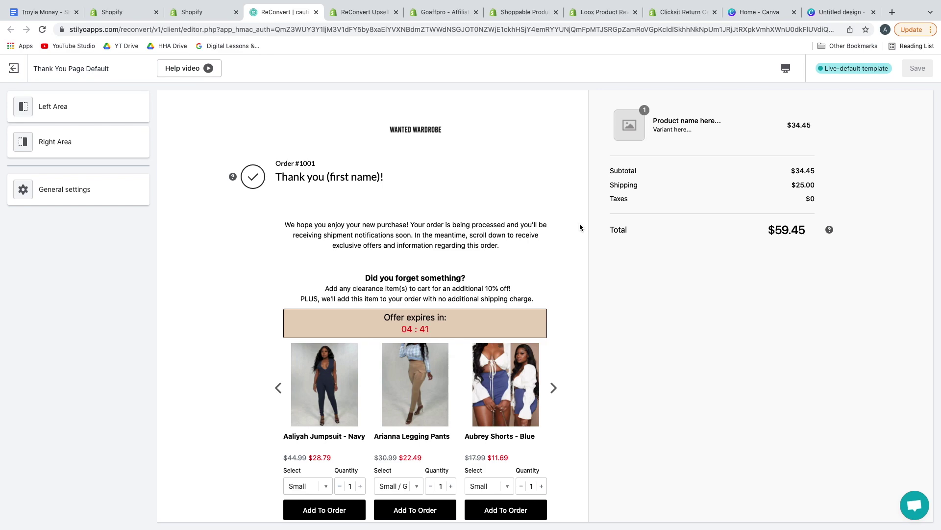
Step: Examine the Thank You Page Default preview, including the order message, clearance offer with countdown timer, and shipping map
{"action": "scroll", "coordinate": [579, 223], "scroll_direction": "down", "scroll_amount": 2}
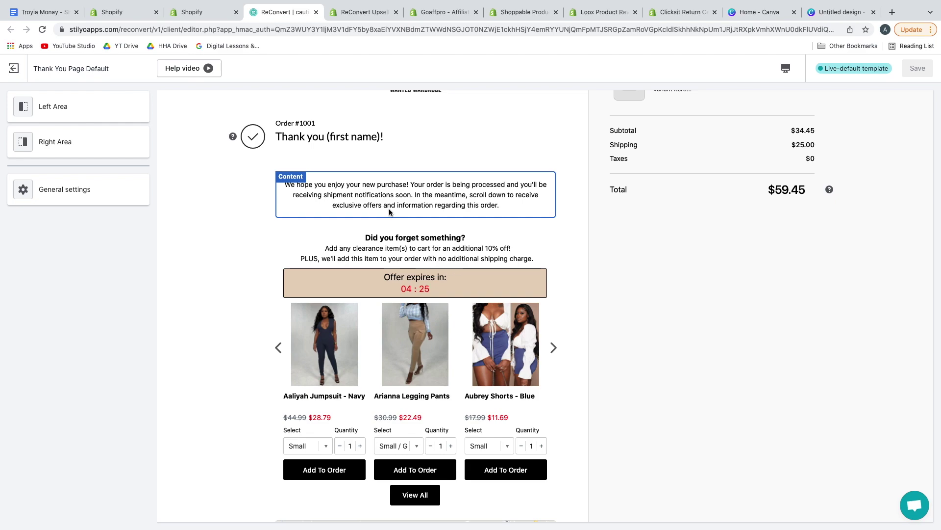
{"action": "scroll", "coordinate": [226, 260], "scroll_direction": "down", "scroll_amount": 2}
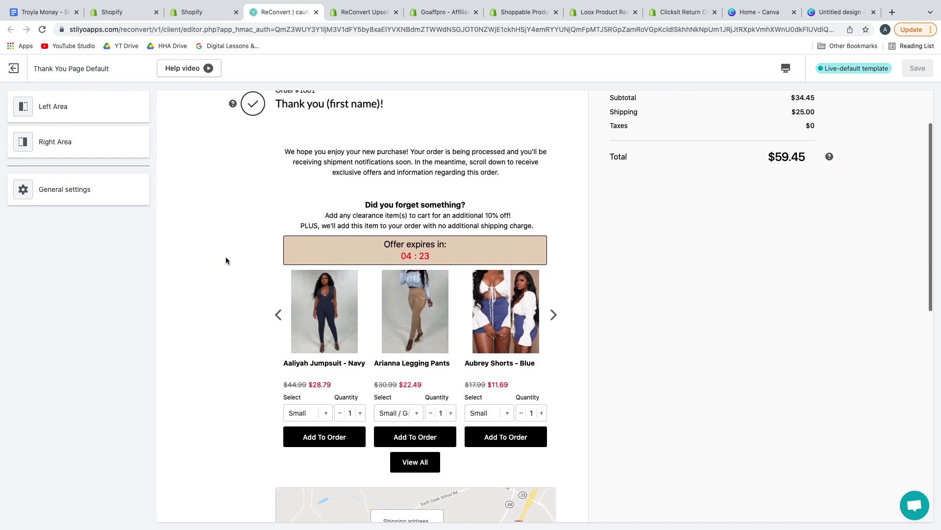
{"action": "scroll", "coordinate": [225, 260], "scroll_direction": "down", "scroll_amount": 3}
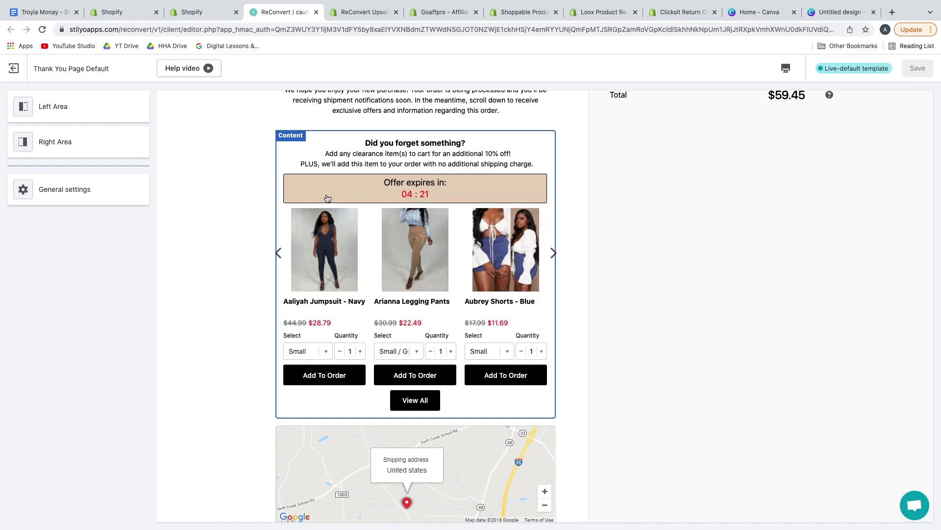
{"action": "mouse_move", "coordinate": [417, 216]}
{"action": "scroll", "coordinate": [381, 189], "scroll_direction": "down", "scroll_amount": 1}
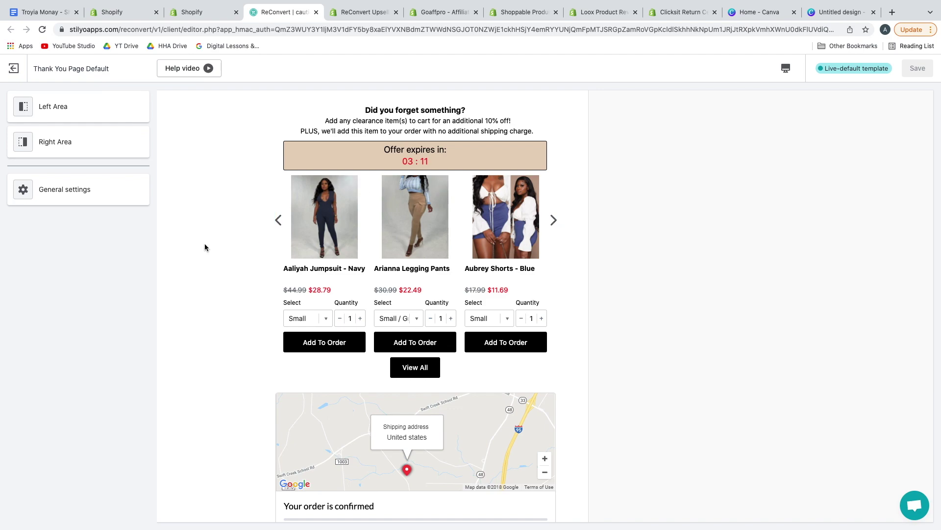
{"action": "scroll", "coordinate": [205, 245], "scroll_direction": "down", "scroll_amount": 1}
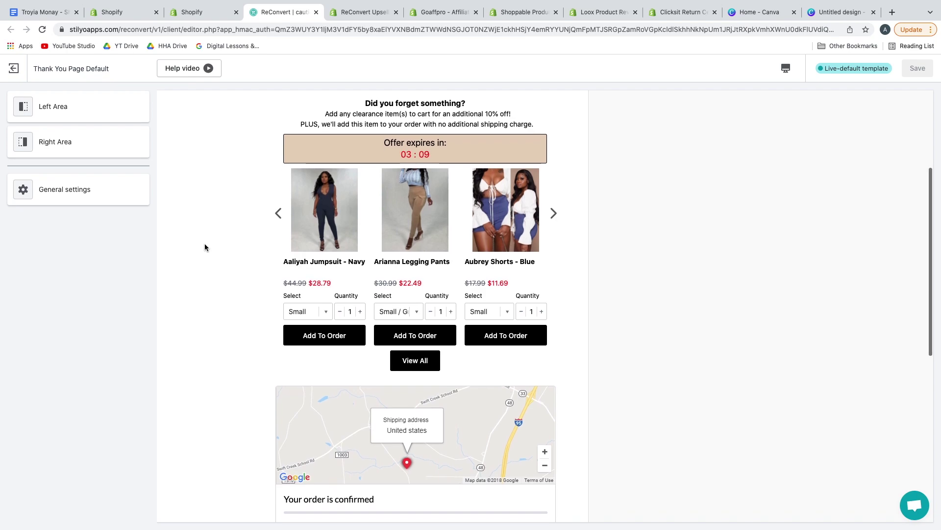
{"action": "scroll", "coordinate": [205, 247], "scroll_direction": "up", "scroll_amount": 1}
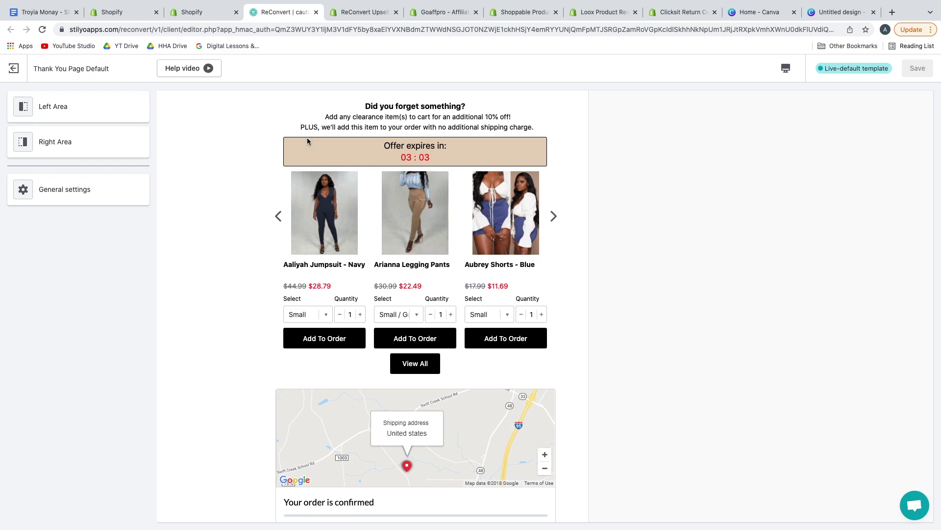
{"action": "scroll", "coordinate": [281, 193], "scroll_direction": "up", "scroll_amount": 4}
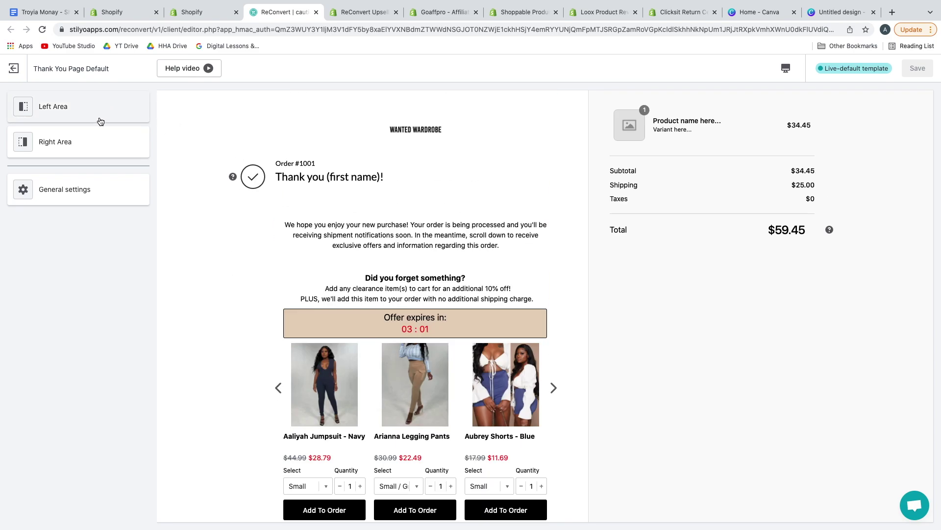
Step: View the Free text section's settings in the Left Area of the thank you page, and return to the section list
{"action": "left_click", "coordinate": [80, 116]}
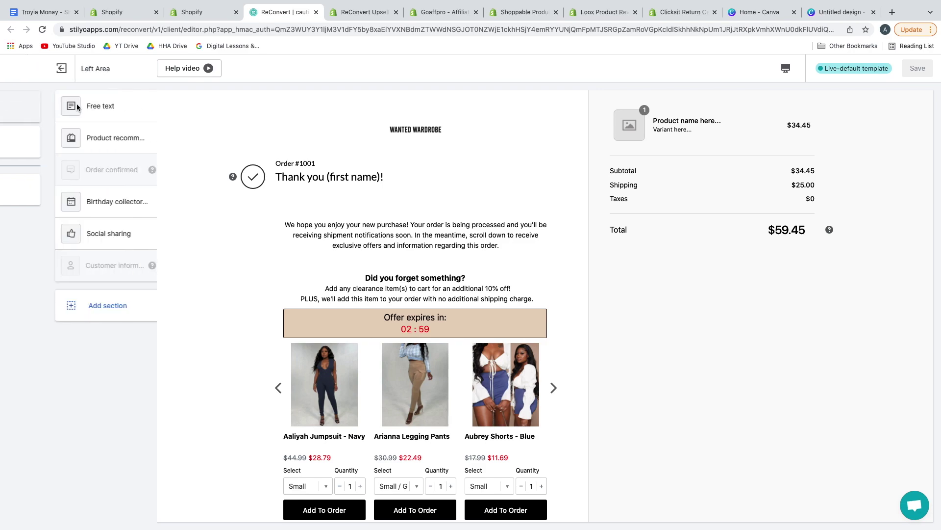
{"action": "left_click", "coordinate": [59, 107]}
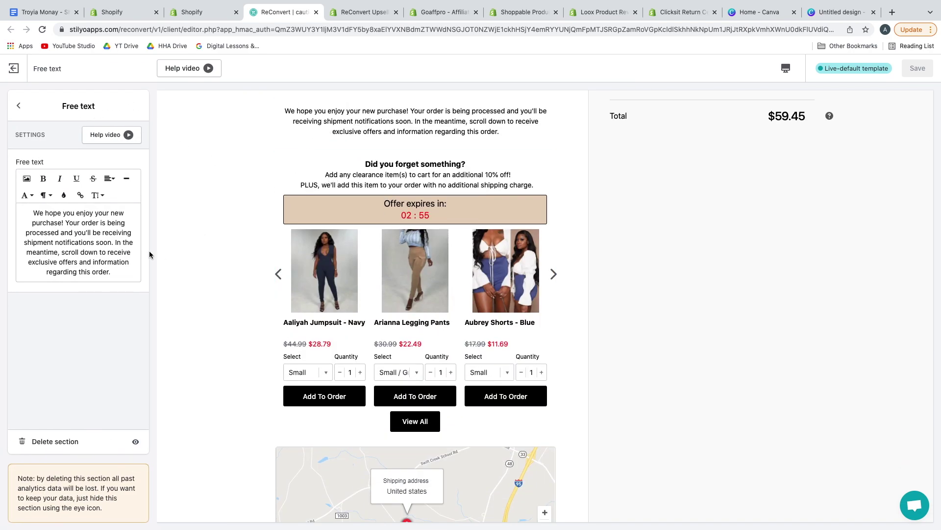
{"action": "left_click", "coordinate": [18, 106]}
Step: Open the Product recommendations section and inspect its Title settings, including the offer name and widget title
{"action": "left_click", "coordinate": [52, 139]}
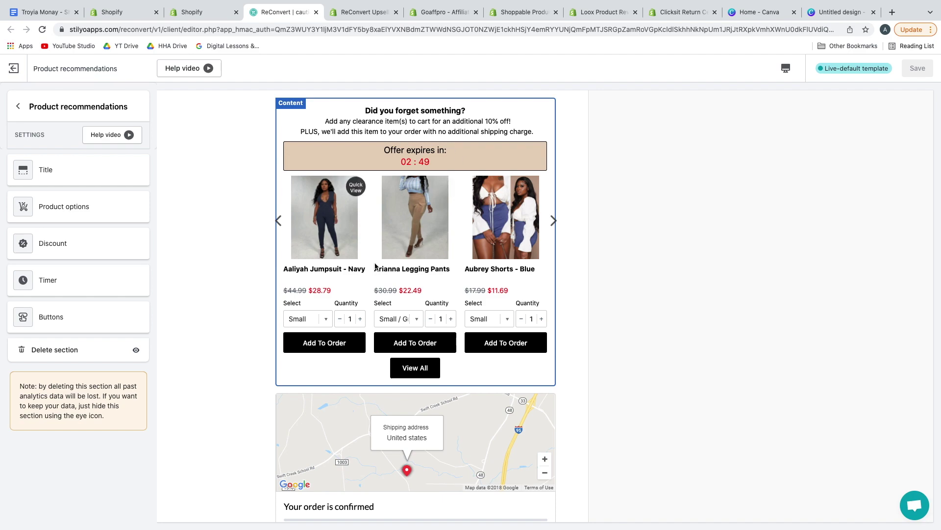
{"action": "left_click", "coordinate": [50, 173]}
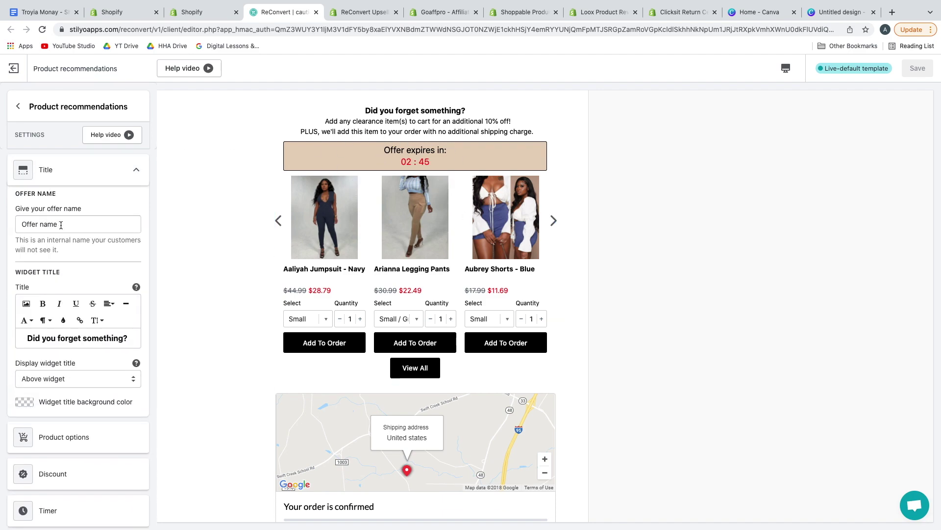
{"action": "scroll", "coordinate": [61, 224], "scroll_direction": "down", "scroll_amount": 1}
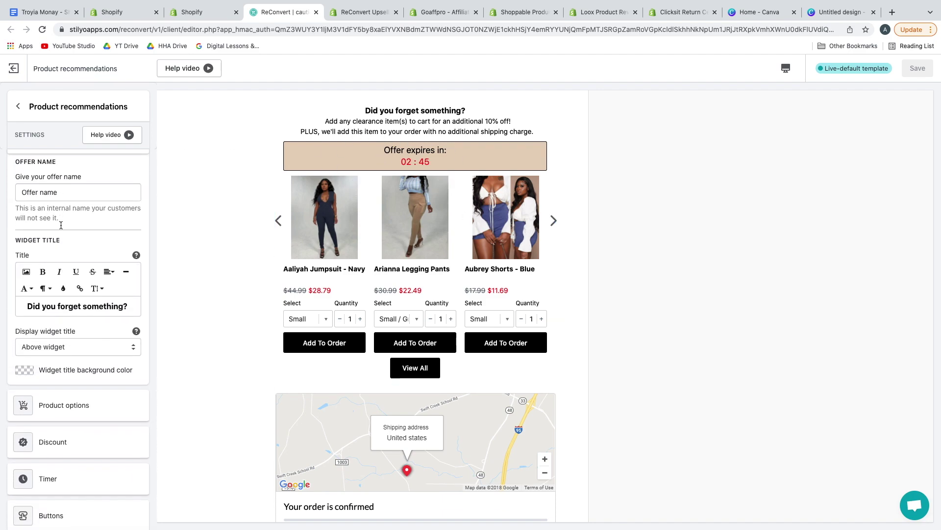
{"action": "triple_click", "coordinate": [39, 307]}
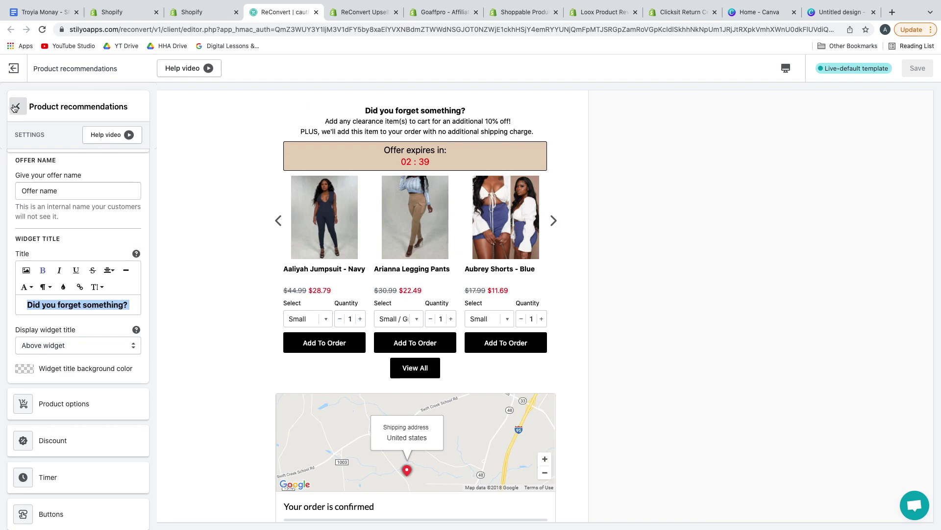
{"action": "scroll", "coordinate": [59, 249], "scroll_direction": "down", "scroll_amount": 1}
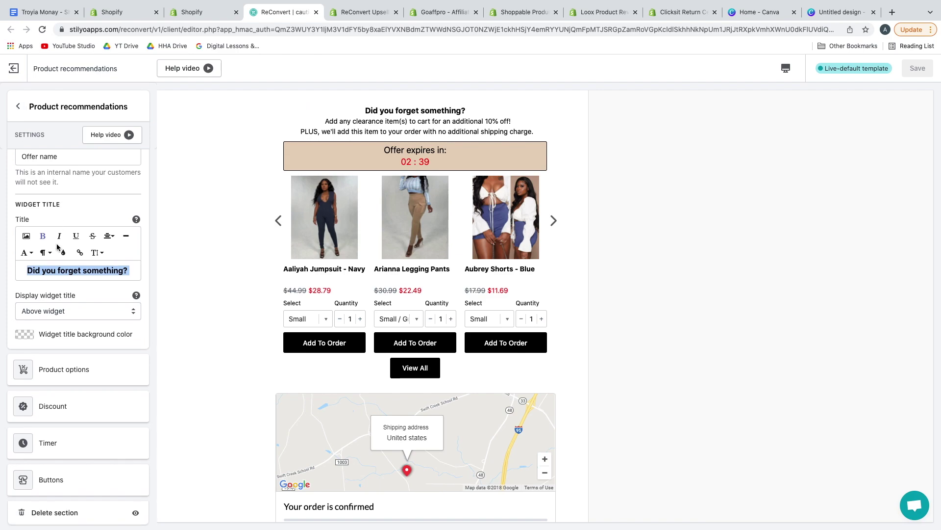
Step: Open the Product options settings and examine the selected collection, title, layout, quantity picker, variant selection and star review options
{"action": "left_click", "coordinate": [82, 362]}
{"action": "scroll", "coordinate": [31, 367], "scroll_direction": "down", "scroll_amount": 1}
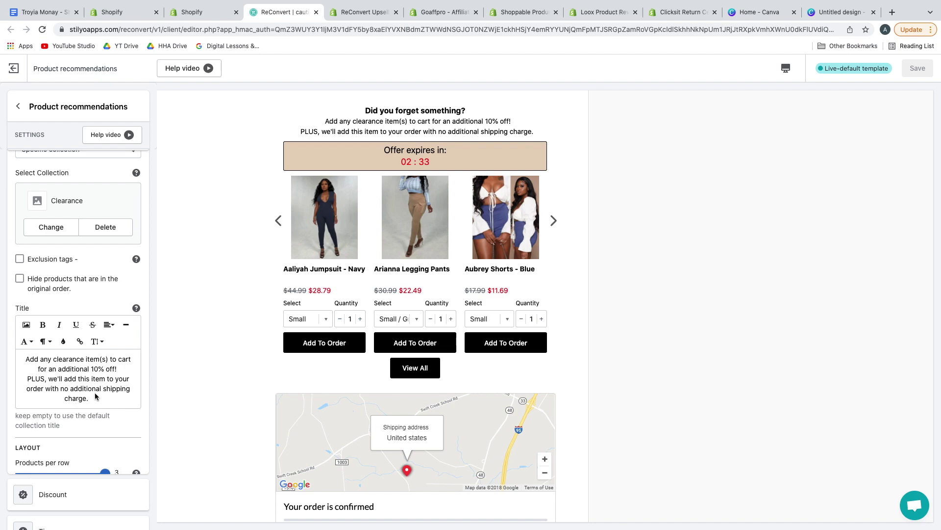
{"action": "scroll", "coordinate": [96, 396], "scroll_direction": "down", "scroll_amount": 4}
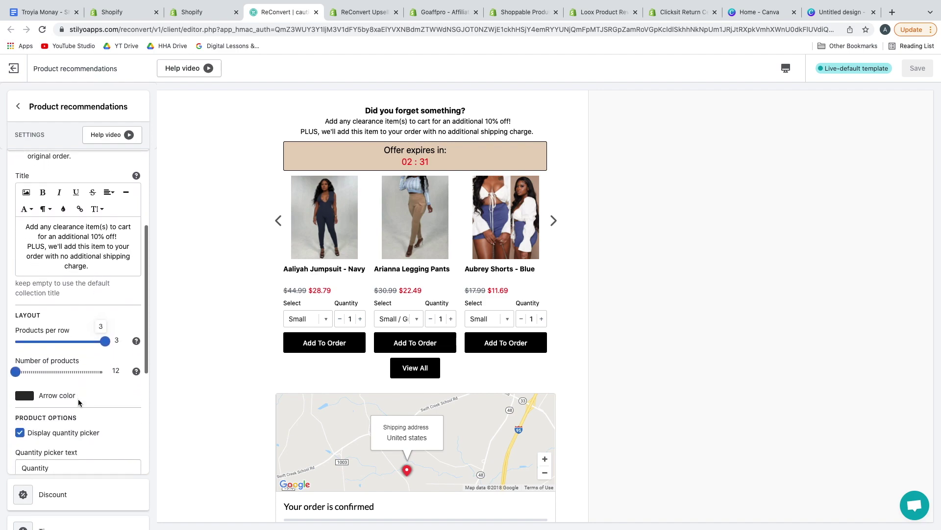
{"action": "scroll", "coordinate": [117, 405], "scroll_direction": "down", "scroll_amount": 3}
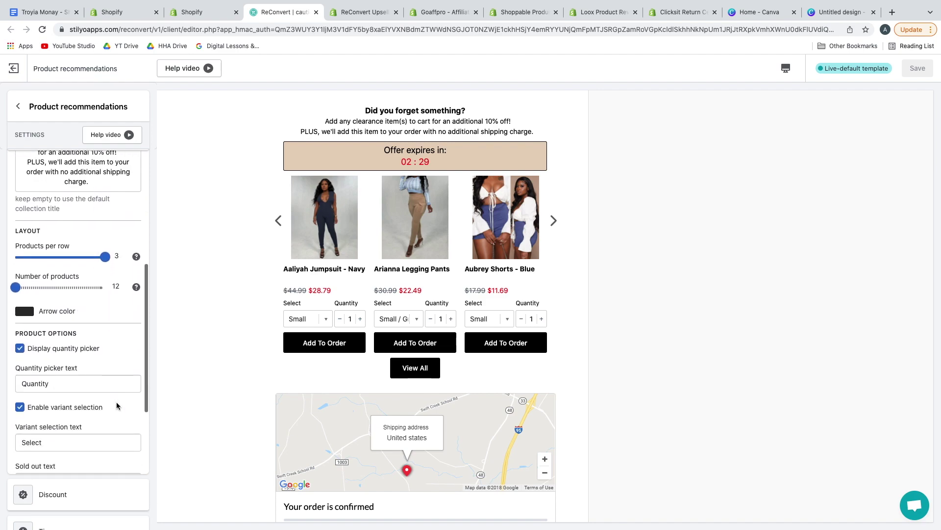
{"action": "scroll", "coordinate": [117, 405], "scroll_direction": "down", "scroll_amount": 2}
{"action": "scroll", "coordinate": [81, 363], "scroll_direction": "down", "scroll_amount": 2}
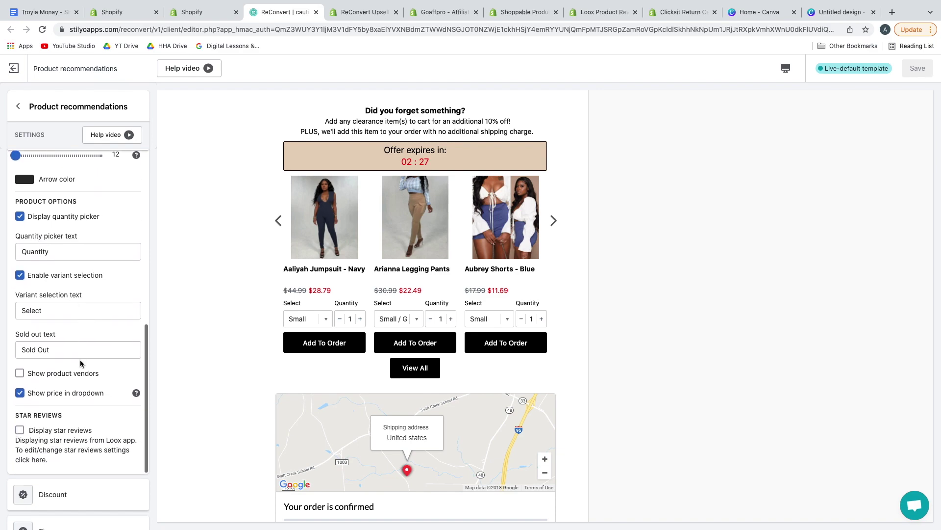
Step: Set the variant selection text to "Select Size" and enable the display of star reviews for the recommended products
{"action": "left_click", "coordinate": [70, 312]}
{"action": "type", "text": "S"}
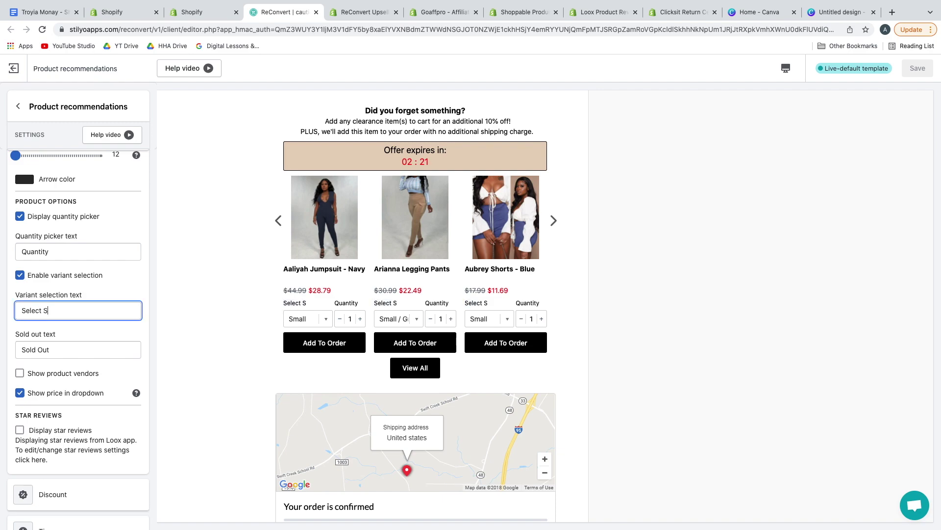
{"action": "type", "text": "ize"}
{"action": "left_click", "coordinate": [95, 287]}
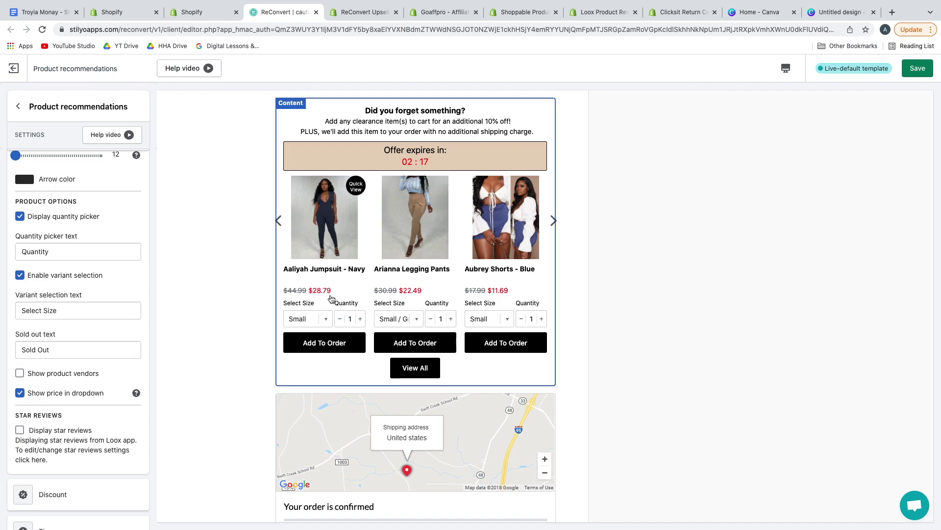
{"action": "scroll", "coordinate": [89, 391], "scroll_direction": "down", "scroll_amount": 1}
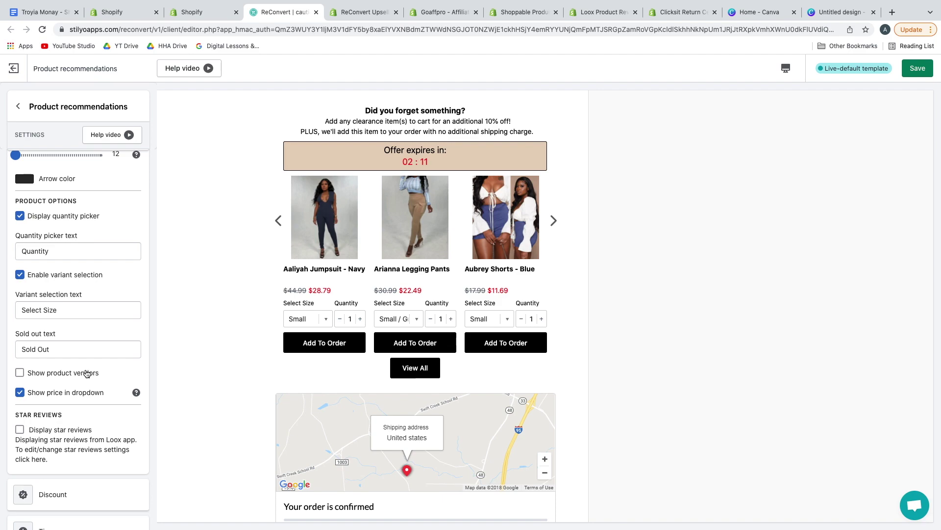
{"action": "left_click", "coordinate": [19, 429]}
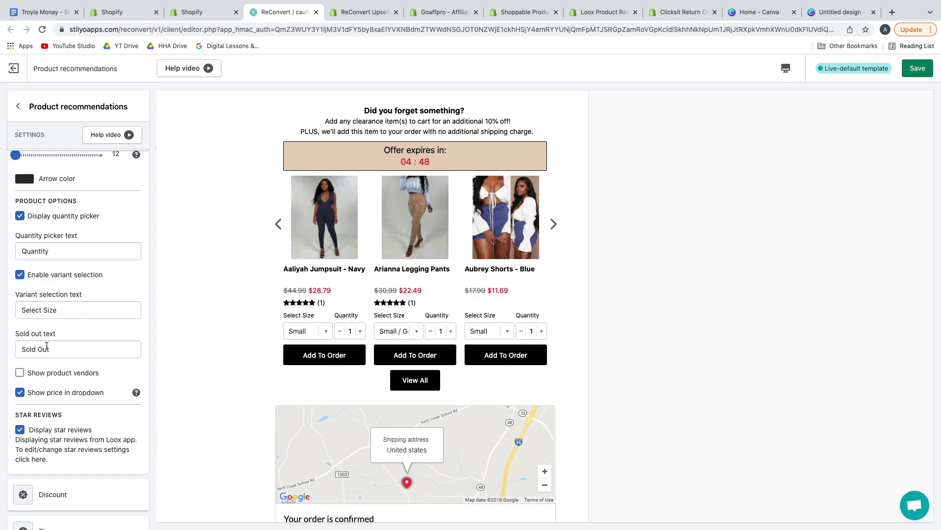
Step: Inspect the Discount settings of the product recommendations, including the available discount types, discount prefix, free shipping and price display options
{"action": "scroll", "coordinate": [44, 346], "scroll_direction": "down", "scroll_amount": 3}
{"action": "left_click", "coordinate": [58, 402]}
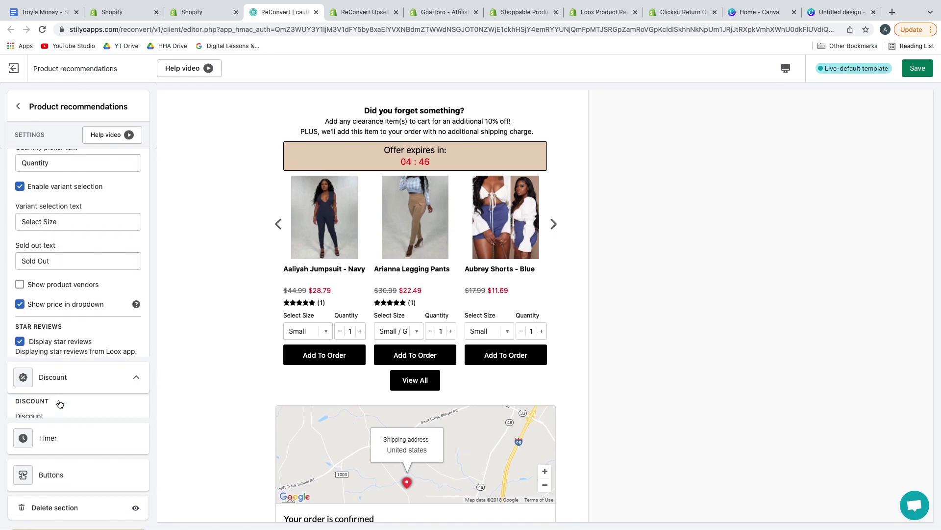
{"action": "scroll", "coordinate": [57, 260], "scroll_direction": "up", "scroll_amount": 2}
{"action": "scroll", "coordinate": [57, 231], "scroll_direction": "up", "scroll_amount": 1}
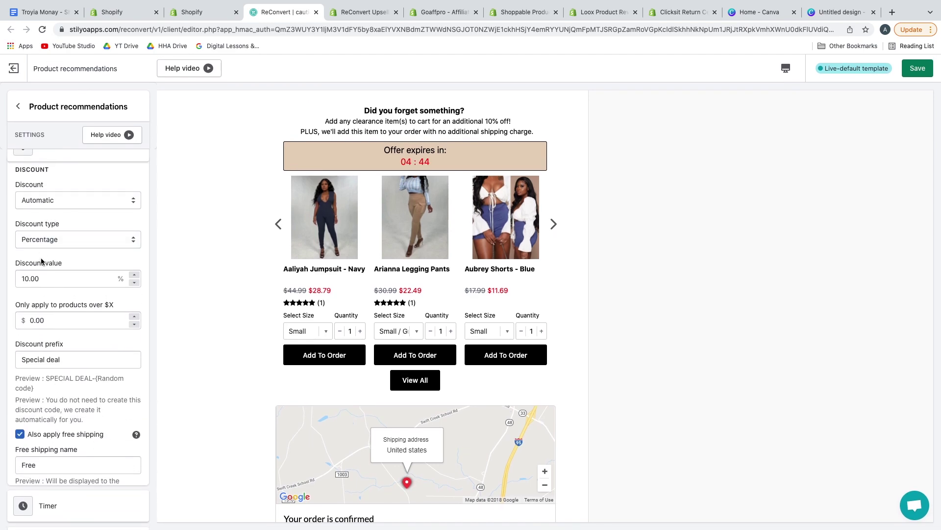
{"action": "scroll", "coordinate": [47, 284], "scroll_direction": "up", "scroll_amount": 2}
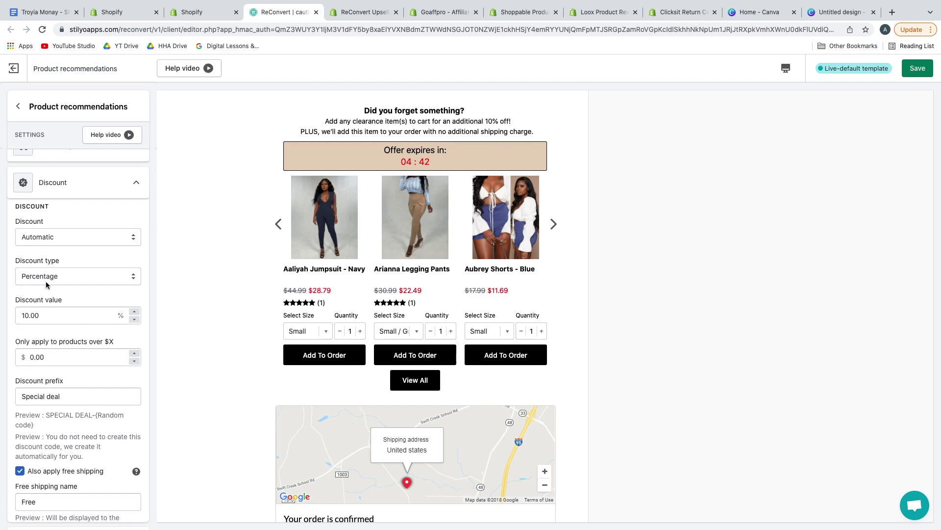
{"action": "scroll", "coordinate": [46, 284], "scroll_direction": "down", "scroll_amount": 5}
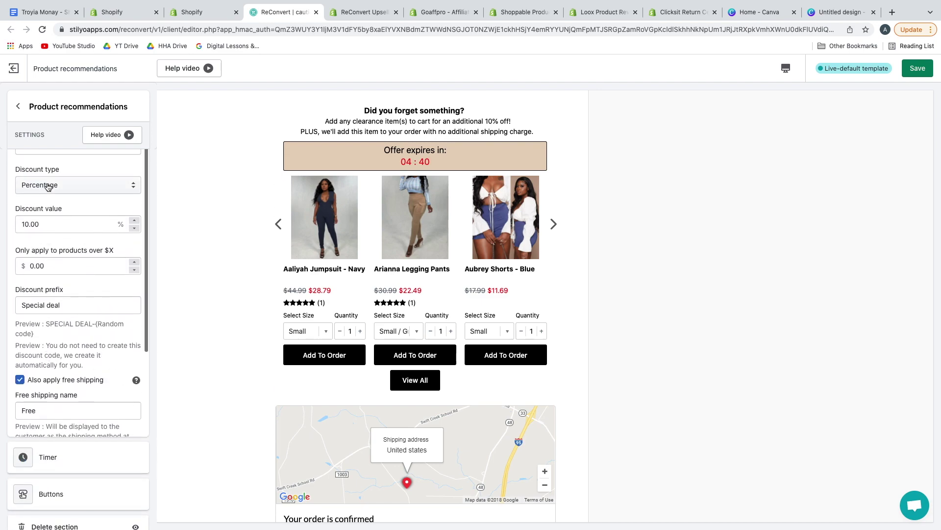
{"action": "left_click", "coordinate": [46, 185]}
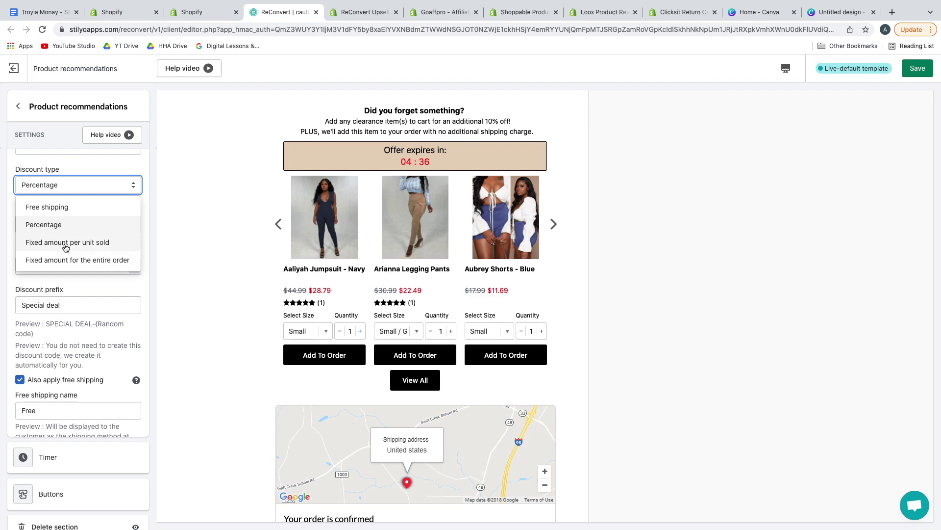
{"action": "left_click", "coordinate": [68, 163]}
{"action": "scroll", "coordinate": [71, 270], "scroll_direction": "down", "scroll_amount": 3}
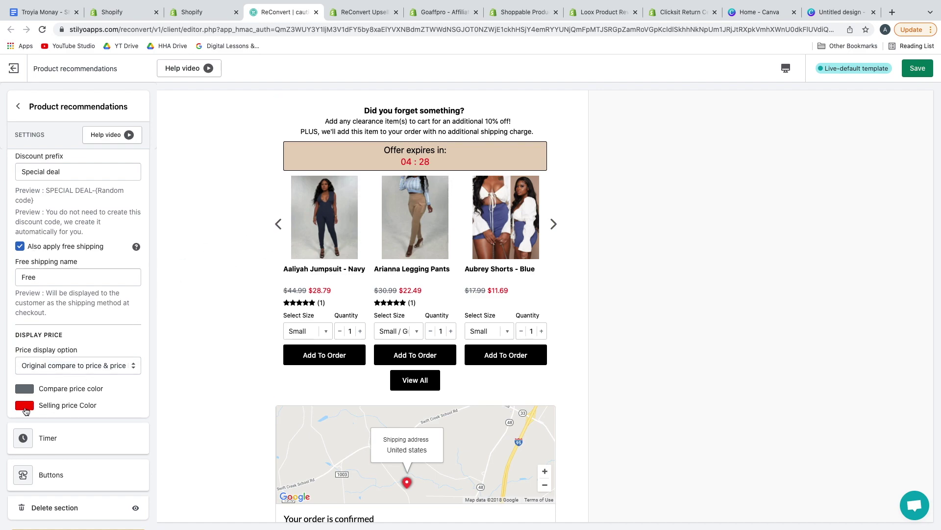
Step: Inspect the Timer and Buttons settings of the product recommendations, and return to the Left Area section list
{"action": "left_click", "coordinate": [100, 431]}
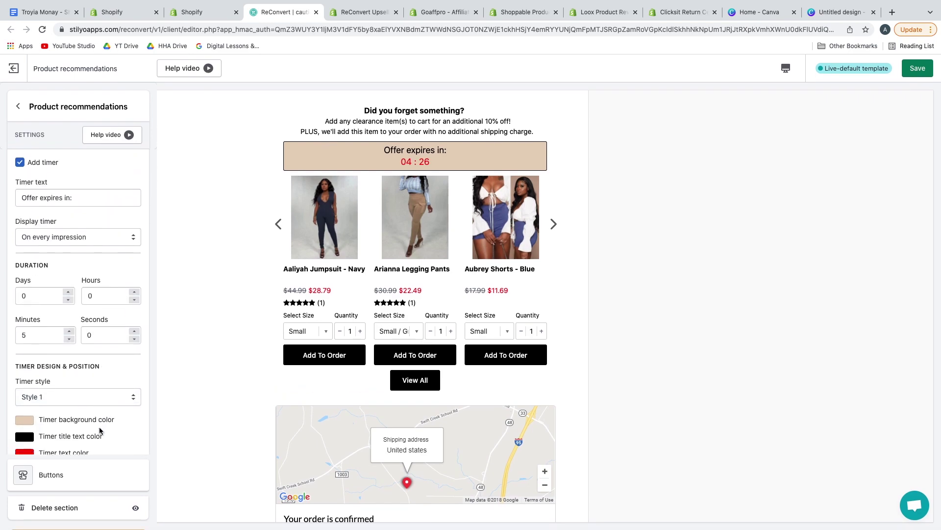
{"action": "scroll", "coordinate": [99, 426], "scroll_direction": "down", "scroll_amount": 2}
{"action": "scroll", "coordinate": [99, 427], "scroll_direction": "up", "scroll_amount": 2}
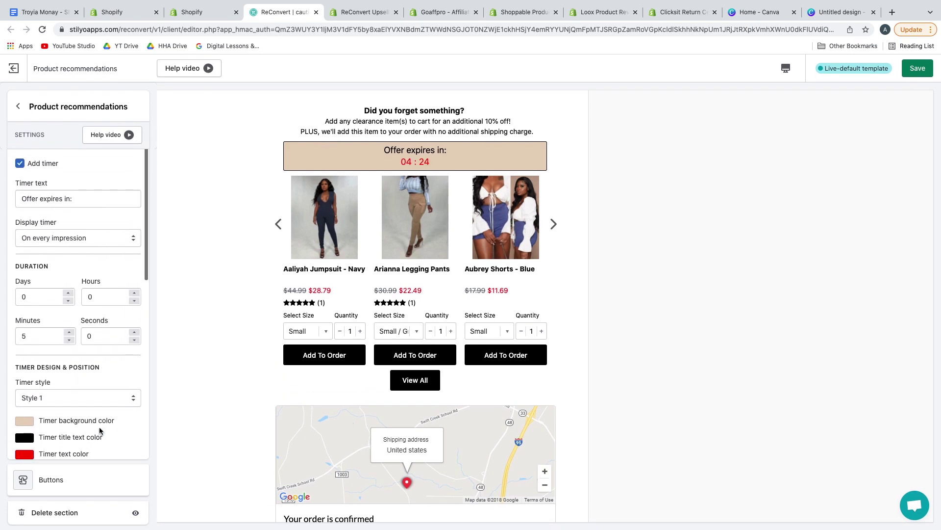
{"action": "scroll", "coordinate": [99, 428], "scroll_direction": "down", "scroll_amount": 8}
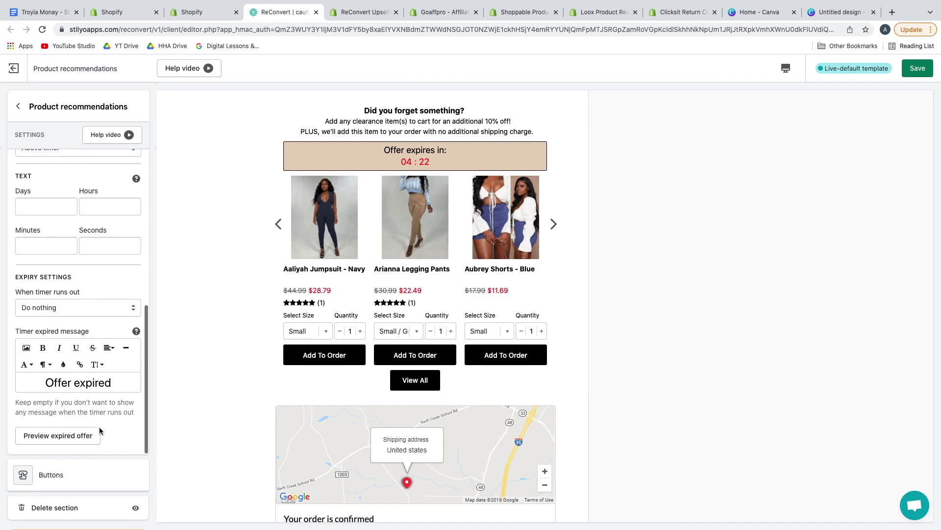
{"action": "scroll", "coordinate": [103, 386], "scroll_direction": "down", "scroll_amount": 1}
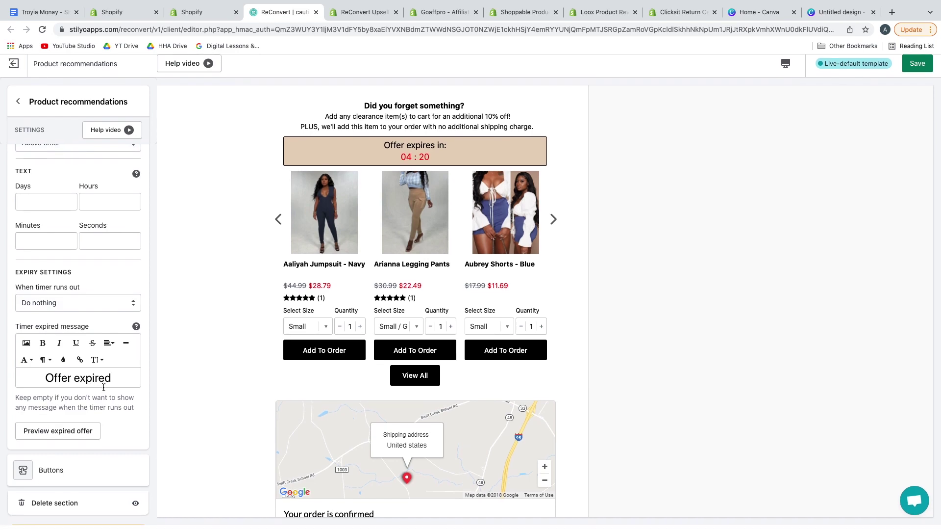
{"action": "left_click", "coordinate": [81, 470]}
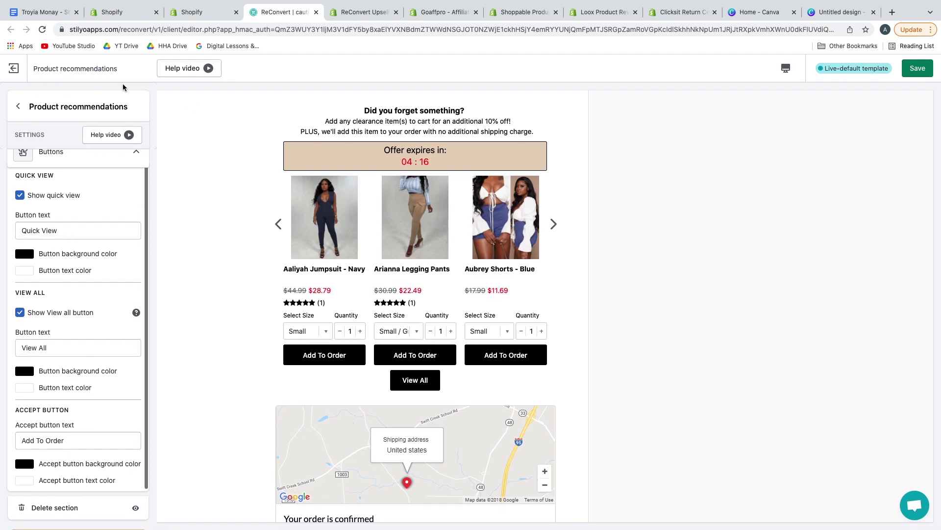
{"action": "left_click", "coordinate": [17, 107]}
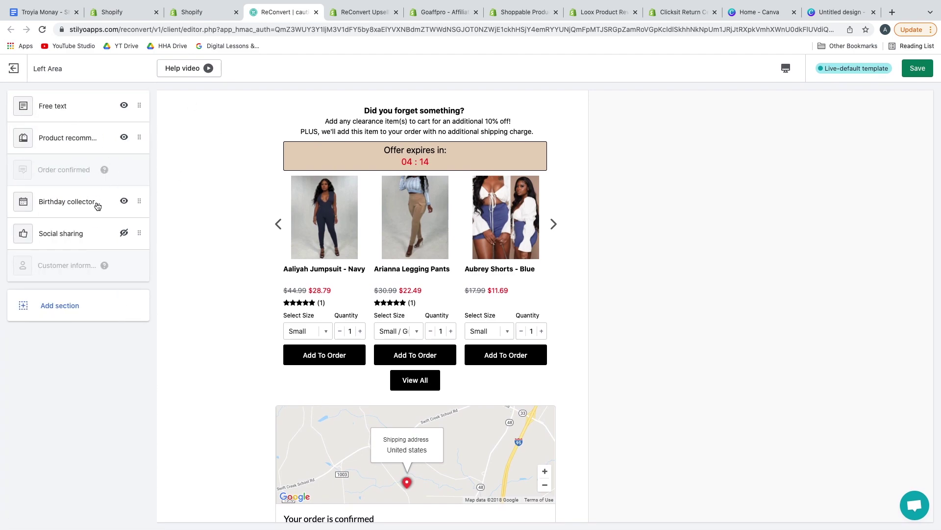
Step: Examine the rest of the thank you page preview, including the shipping map, order tracking, birthday collector and customer information
{"action": "scroll", "coordinate": [229, 263], "scroll_direction": "down", "scroll_amount": 3}
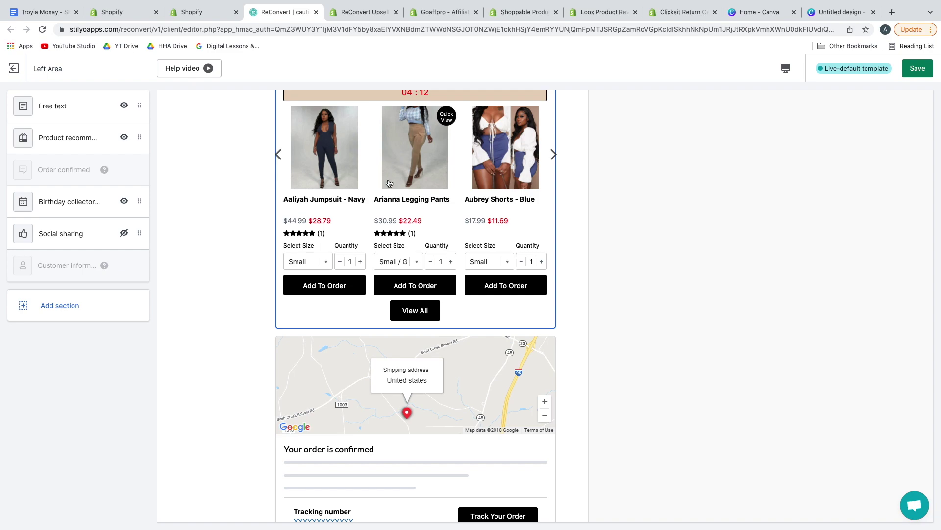
{"action": "scroll", "coordinate": [236, 246], "scroll_direction": "down", "scroll_amount": 5}
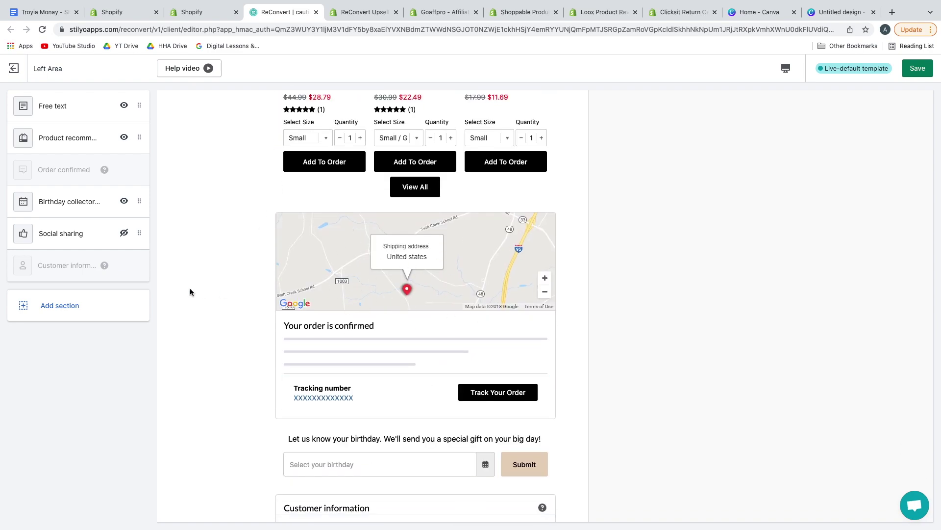
{"action": "scroll", "coordinate": [191, 292], "scroll_direction": "down", "scroll_amount": 3}
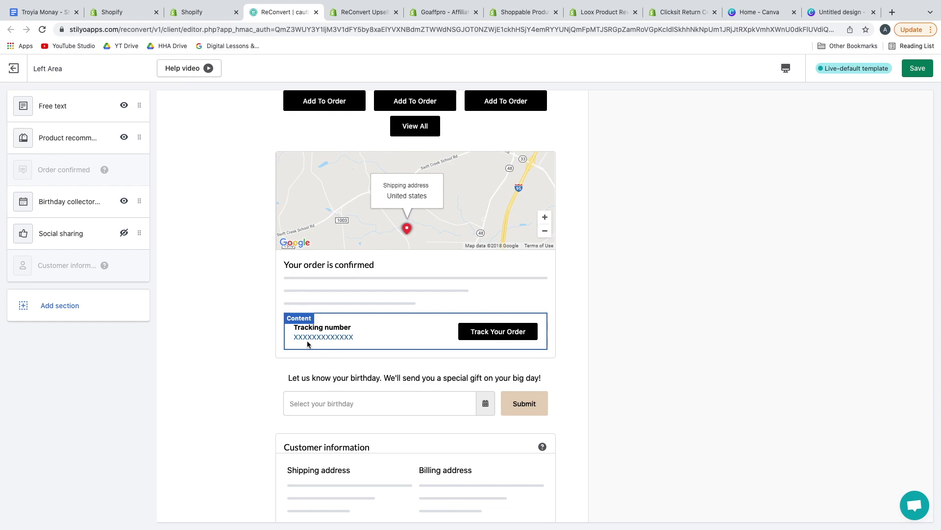
{"action": "scroll", "coordinate": [231, 342], "scroll_direction": "down", "scroll_amount": 3}
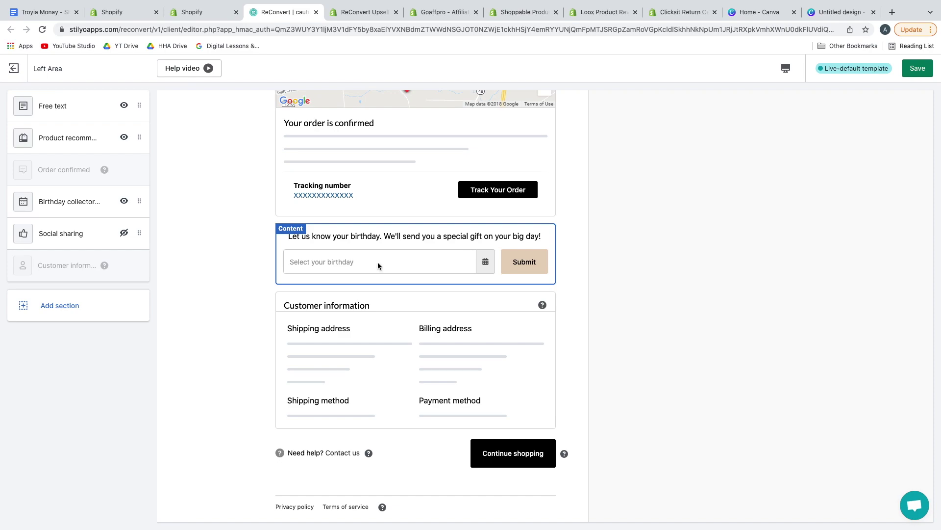
Step: View the birthday collector widget's date picker and settings, and return to the Left Area section list
{"action": "left_click", "coordinate": [378, 262]}
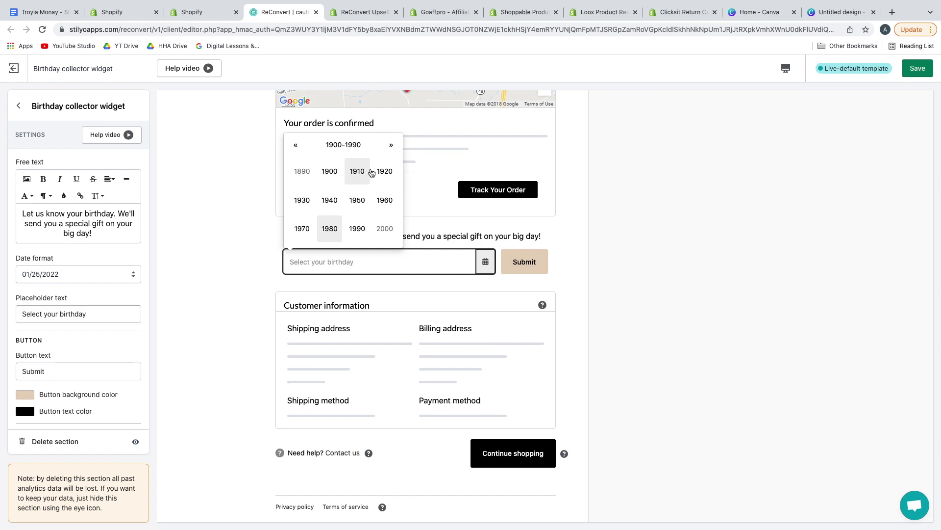
{"action": "left_click", "coordinate": [173, 265]}
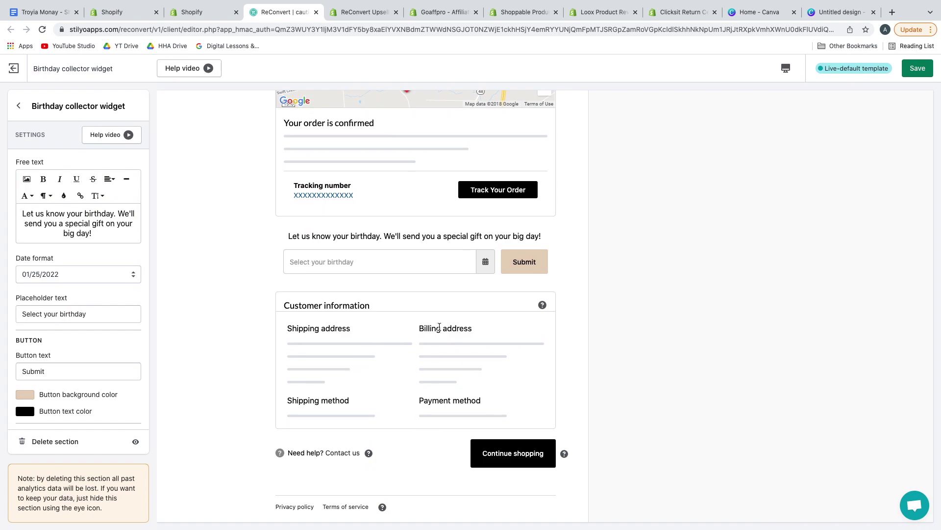
{"action": "scroll", "coordinate": [439, 327], "scroll_direction": "up", "scroll_amount": 15}
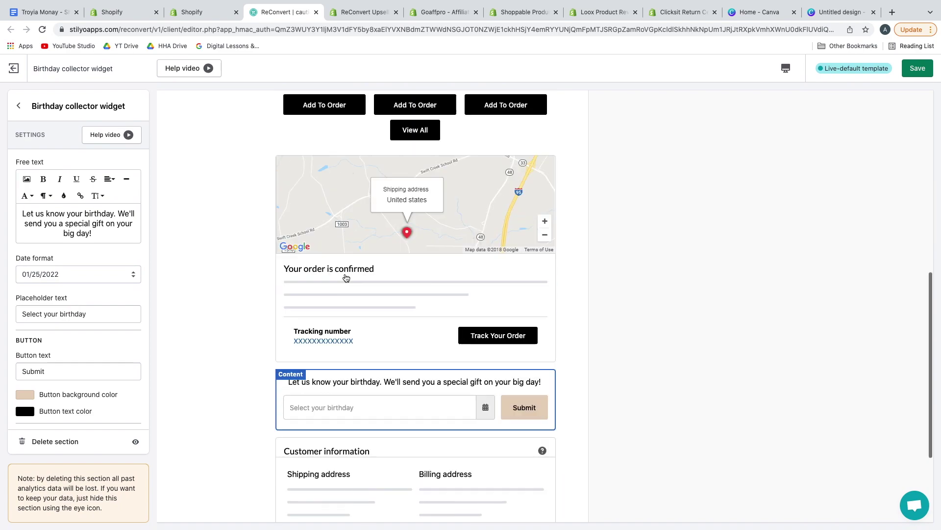
{"action": "left_click", "coordinate": [19, 112]}
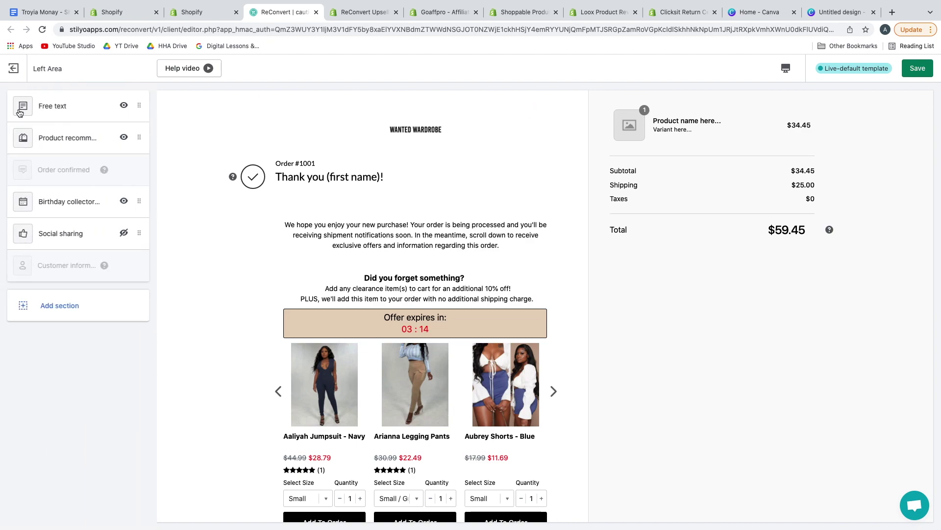
Step: Open the Right Area of the thank you page and look through the section types that can be added
{"action": "left_click", "coordinate": [15, 68]}
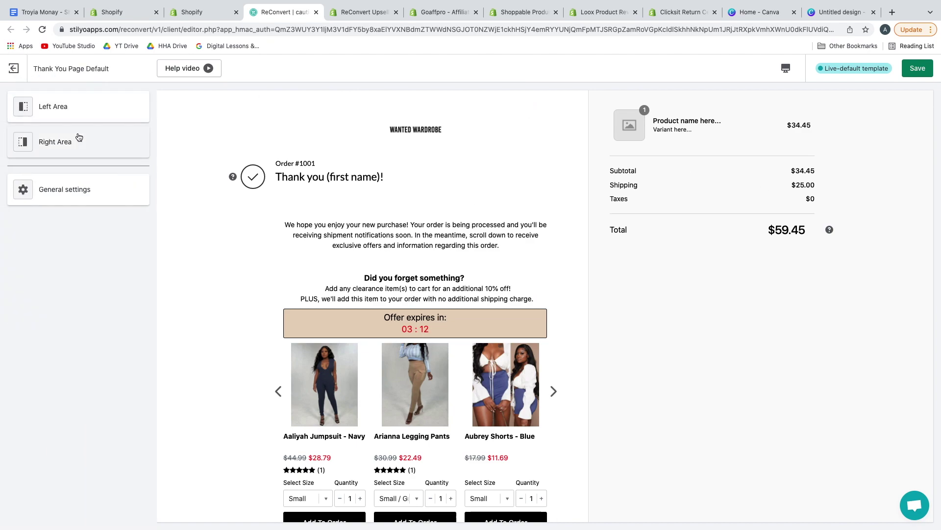
{"action": "left_click", "coordinate": [76, 140]}
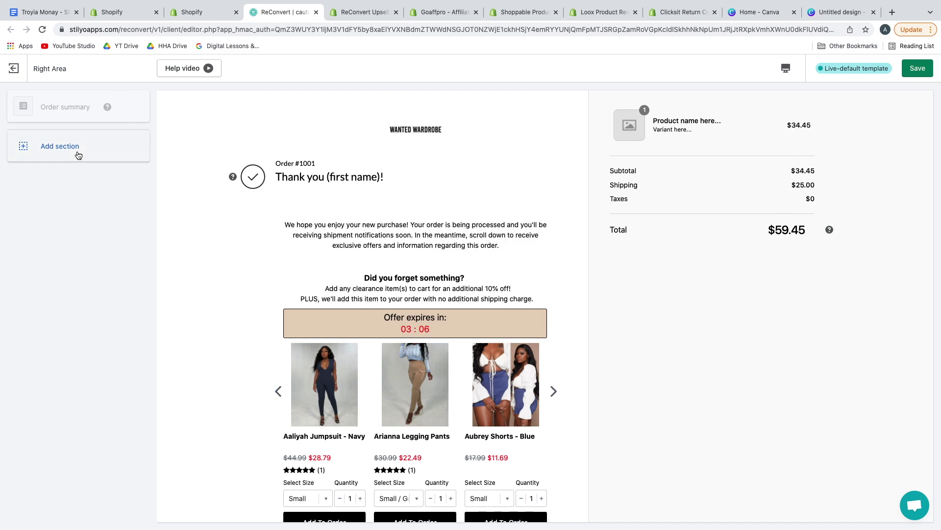
{"action": "left_click", "coordinate": [63, 148]}
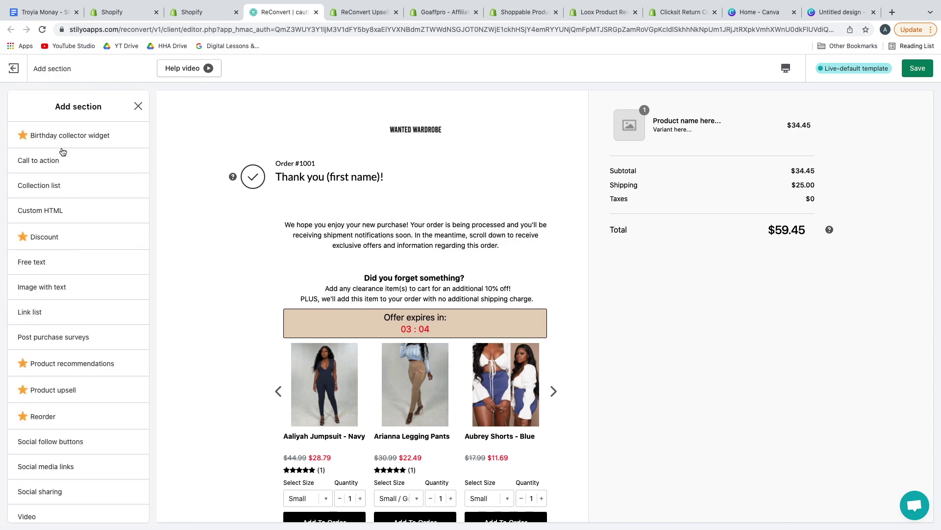
{"action": "scroll", "coordinate": [68, 219], "scroll_direction": "down", "scroll_amount": 1}
{"action": "scroll", "coordinate": [69, 221], "scroll_direction": "up", "scroll_amount": 1}
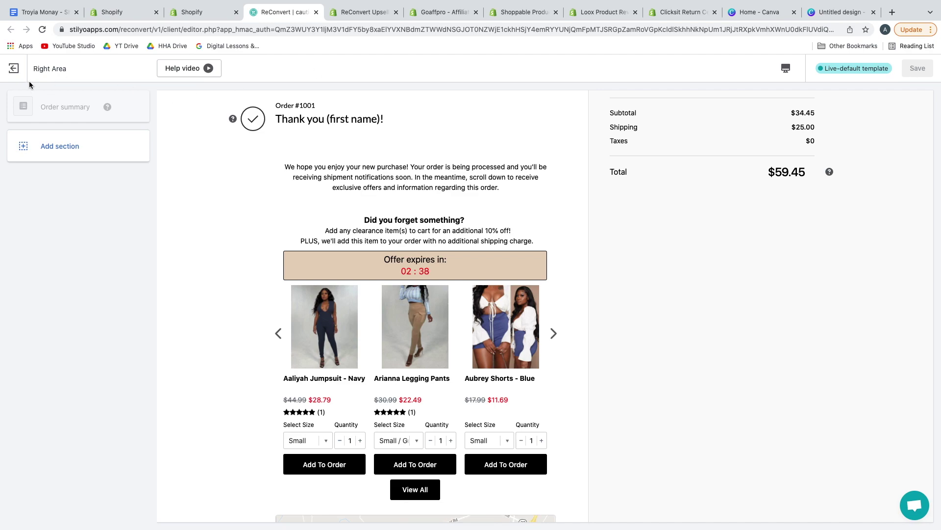
Step: Leave the thank you page editor and review the post purchase funnels page, including the funnel list and default funnel
{"action": "left_click", "coordinate": [15, 70]}
{"action": "left_click", "coordinate": [15, 69]}
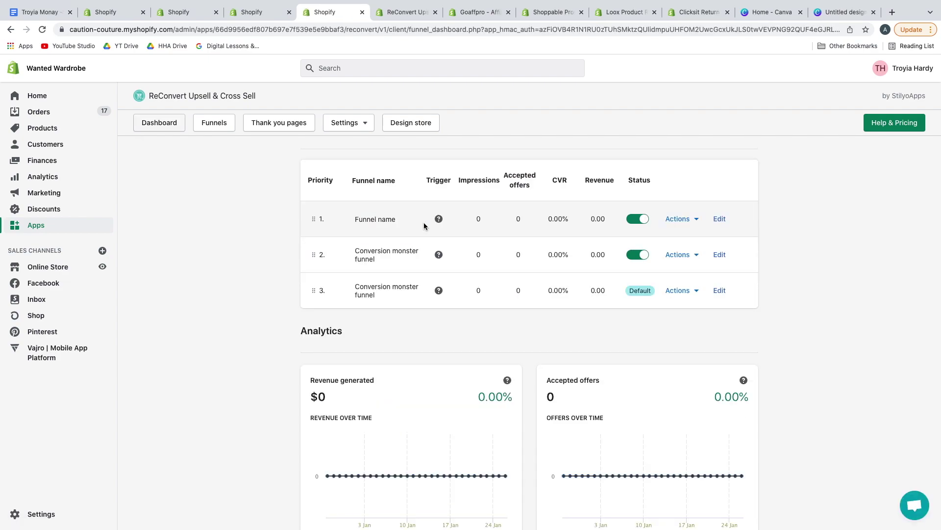
{"action": "scroll", "coordinate": [668, 237], "scroll_direction": "up", "scroll_amount": 1}
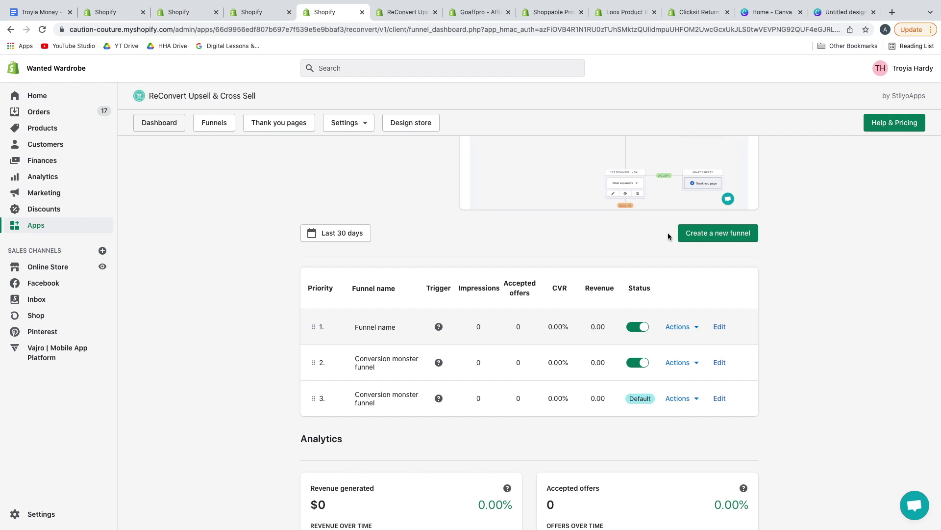
{"action": "scroll", "coordinate": [668, 237], "scroll_direction": "up", "scroll_amount": 5}
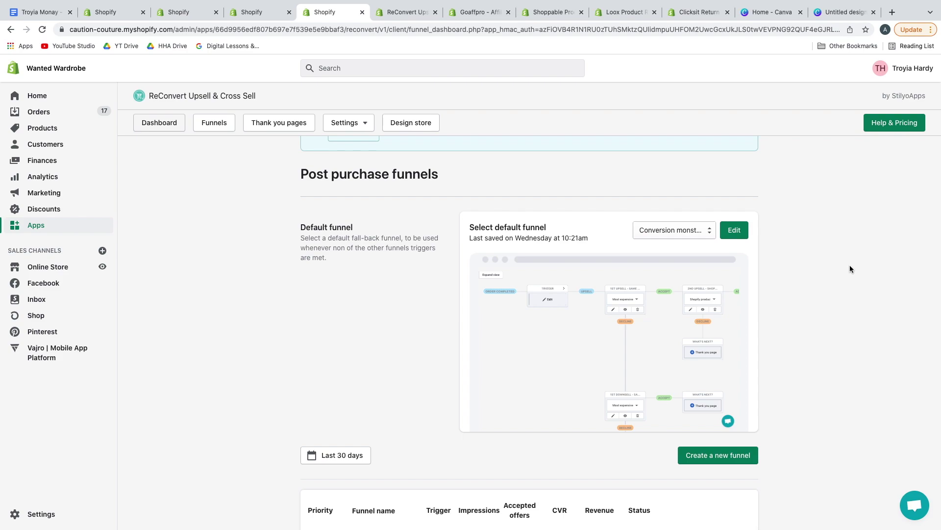
Step: Open the priority 1 funnel for editing, review its trigger categories and select All orders
{"action": "scroll", "coordinate": [850, 268], "scroll_direction": "down", "scroll_amount": 5}
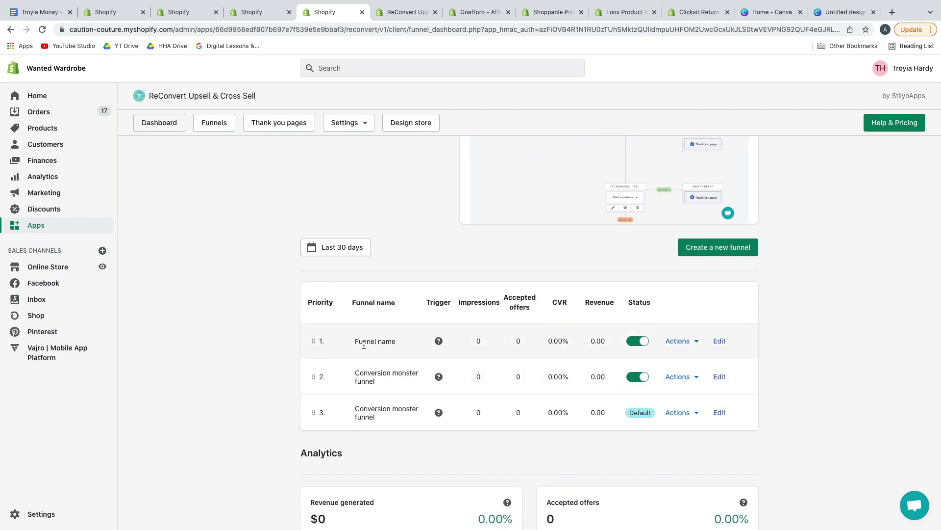
{"action": "left_click", "coordinate": [720, 341]}
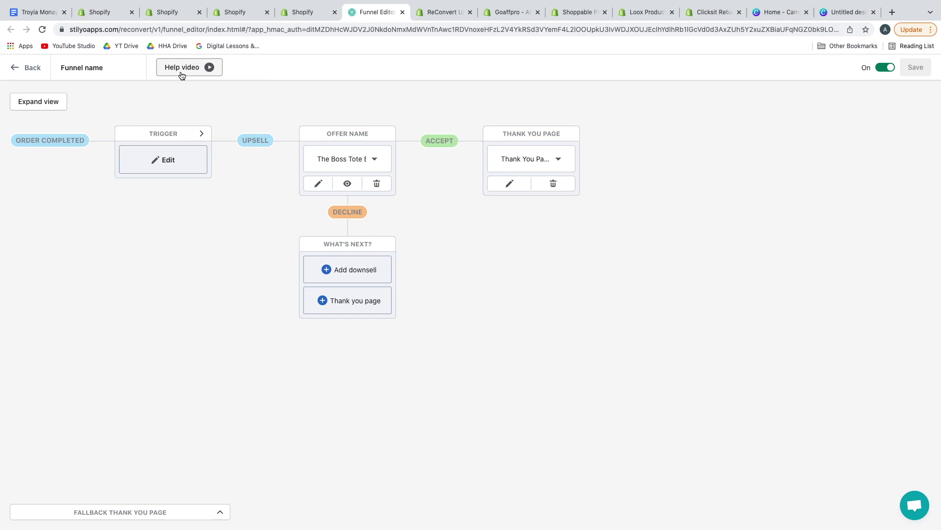
{"action": "double_click", "coordinate": [25, 142]}
{"action": "left_click", "coordinate": [25, 142]}
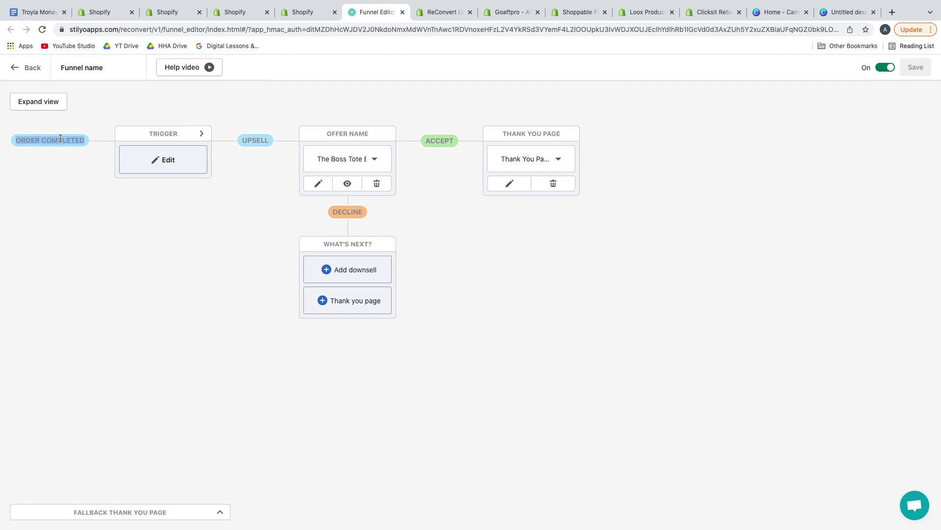
{"action": "left_click", "coordinate": [158, 162]}
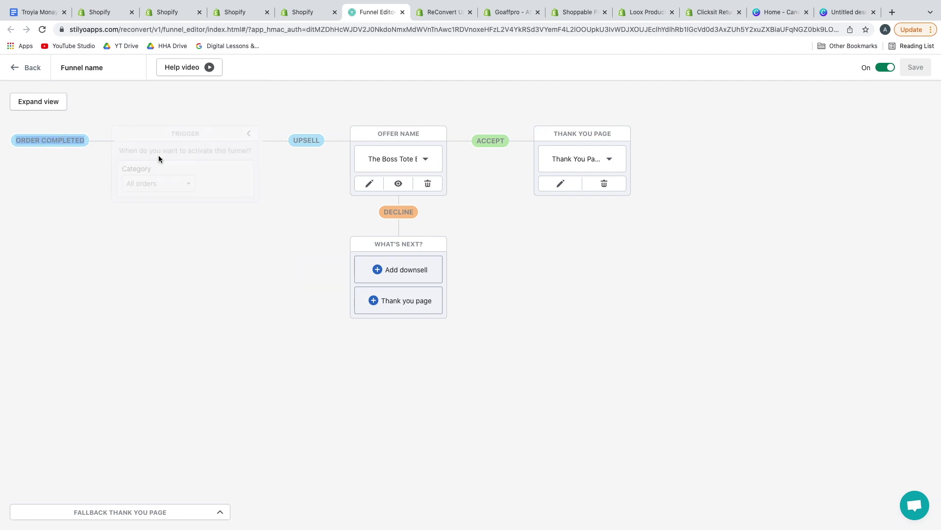
{"action": "left_click", "coordinate": [146, 185]}
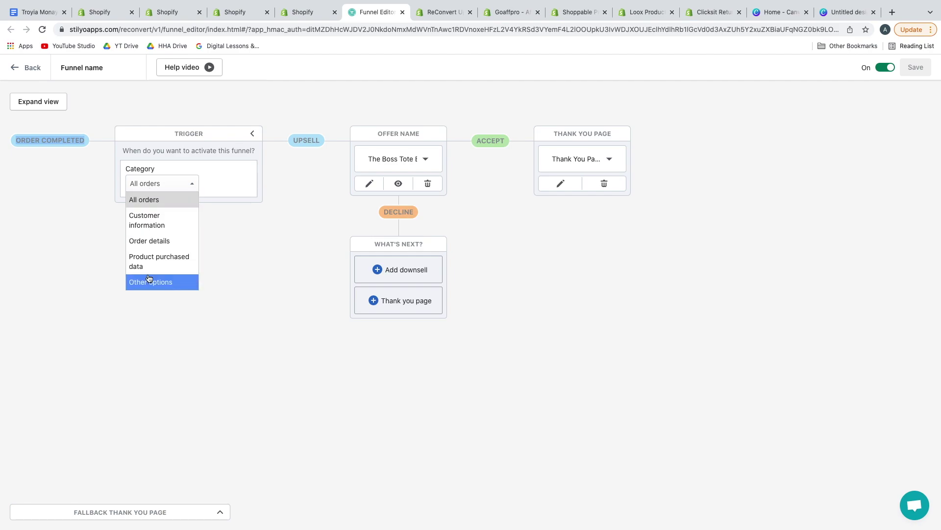
{"action": "left_click", "coordinate": [143, 198]}
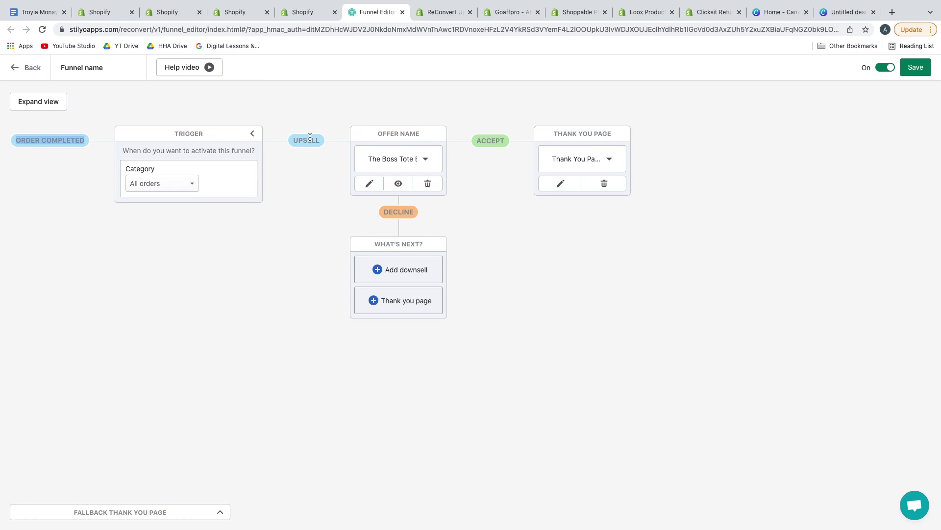
Step: Expand the Boss Tote upsell offer's details in the funnel and open the offer's preview
{"action": "left_click", "coordinate": [392, 165]}
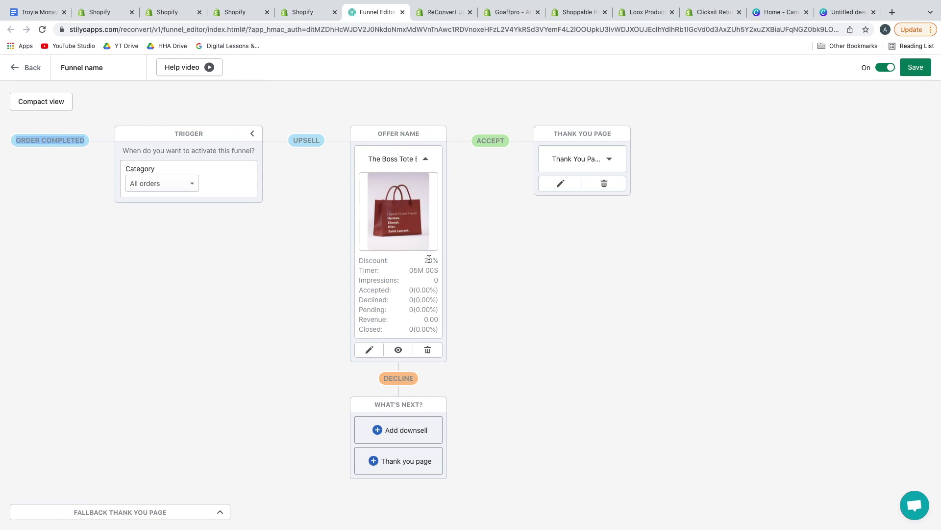
{"action": "left_click", "coordinate": [399, 350]}
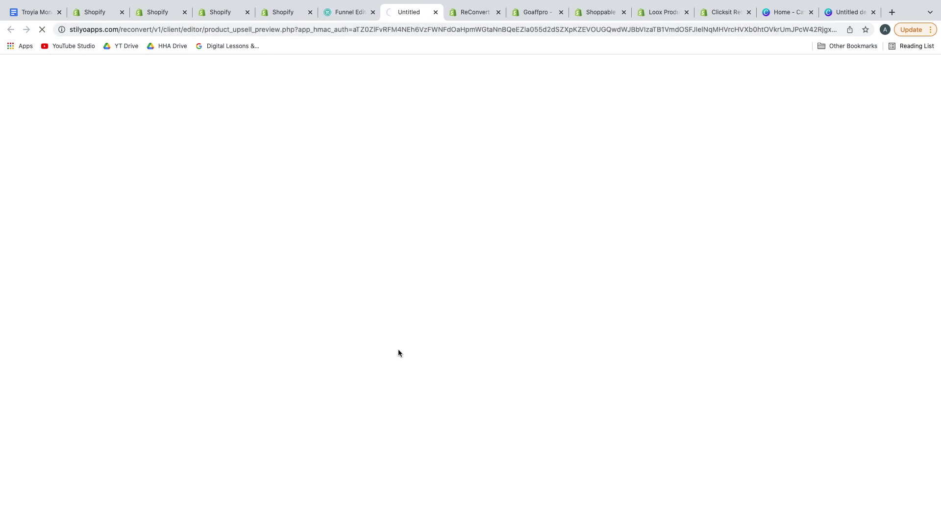
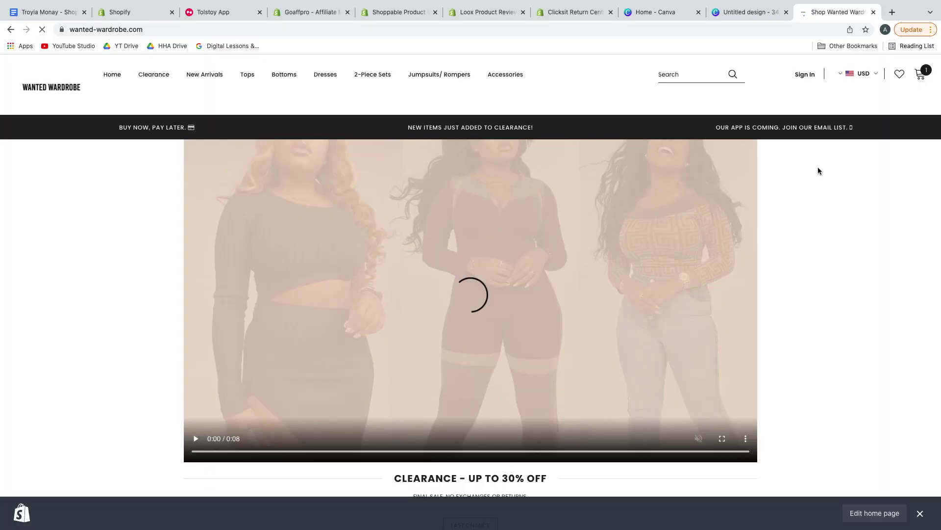
Step: Dismiss the edit bar on the Wanted Wardrobe home page and open the Need Assistance? video widget
{"action": "left_click", "coordinate": [920, 513]}
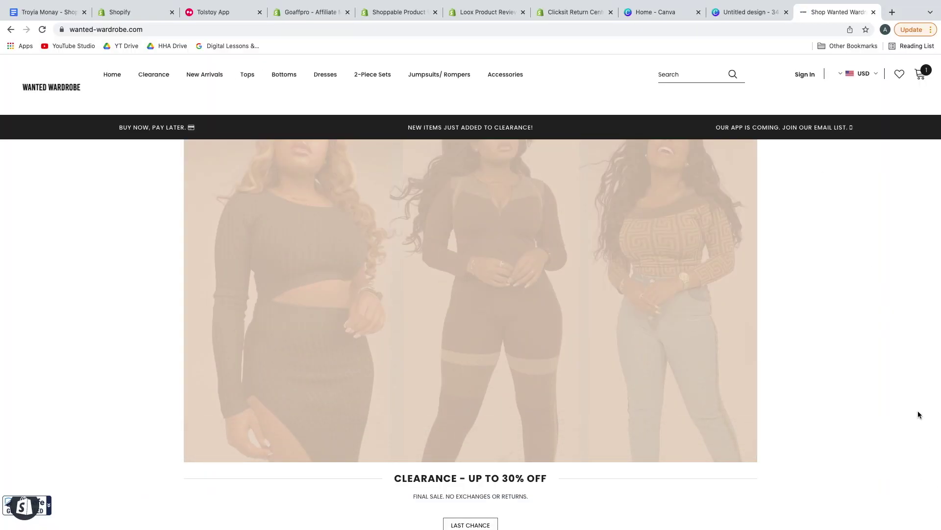
{"action": "scroll", "coordinate": [918, 407], "scroll_direction": "down", "scroll_amount": 1}
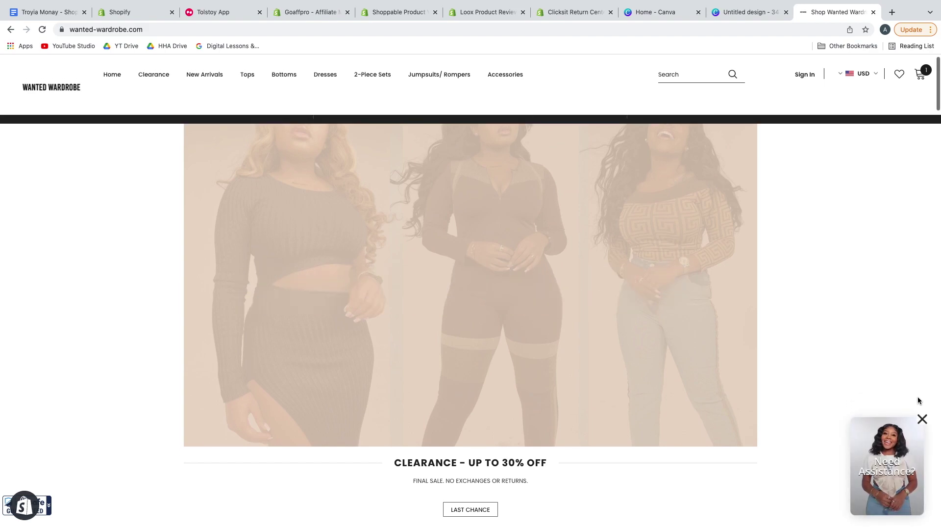
{"action": "scroll", "coordinate": [919, 400], "scroll_direction": "down", "scroll_amount": 3}
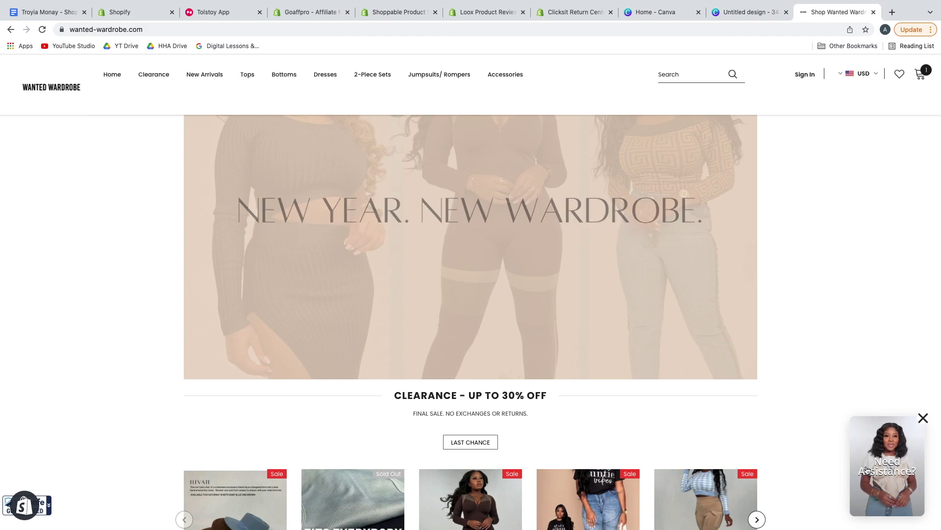
{"action": "left_click", "coordinate": [887, 456]}
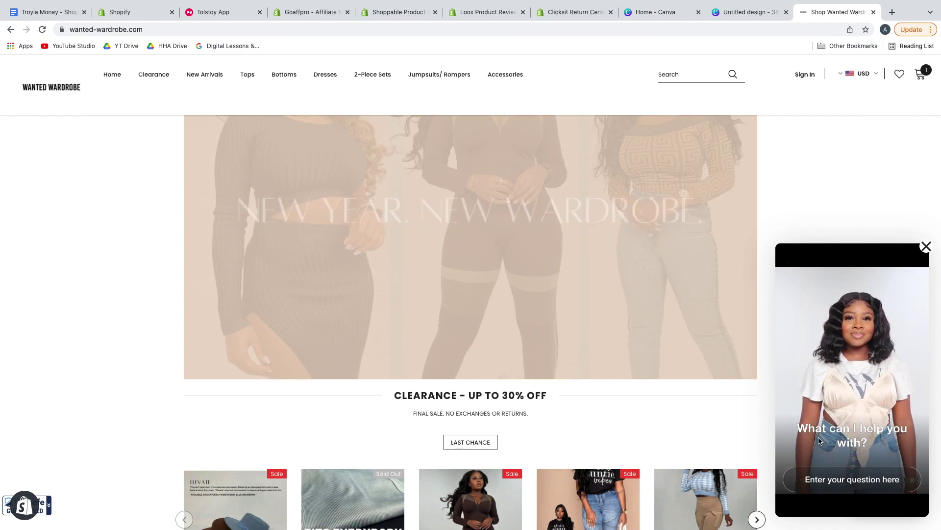
Step: Enter the question "What size is the jeans in this video?" in the video widget's answer form
{"action": "left_click", "coordinate": [842, 486]}
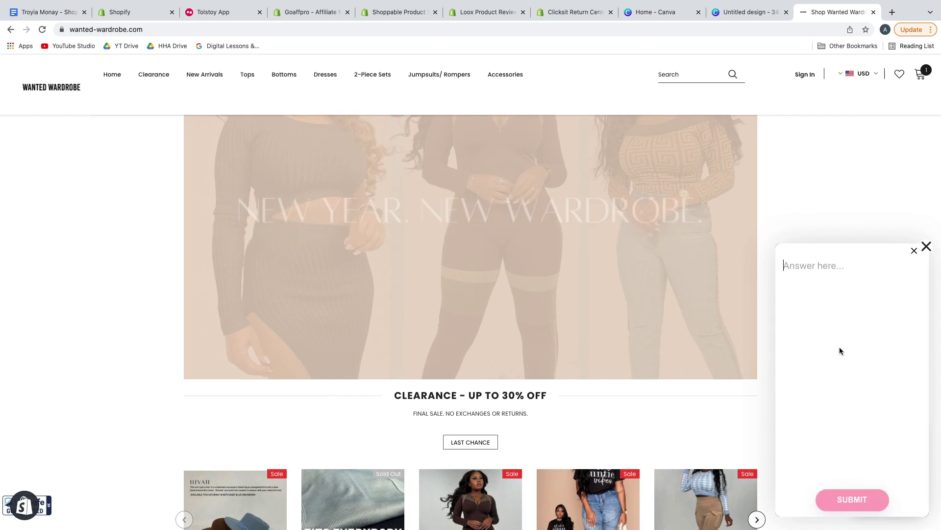
{"action": "type", "text": "What"}
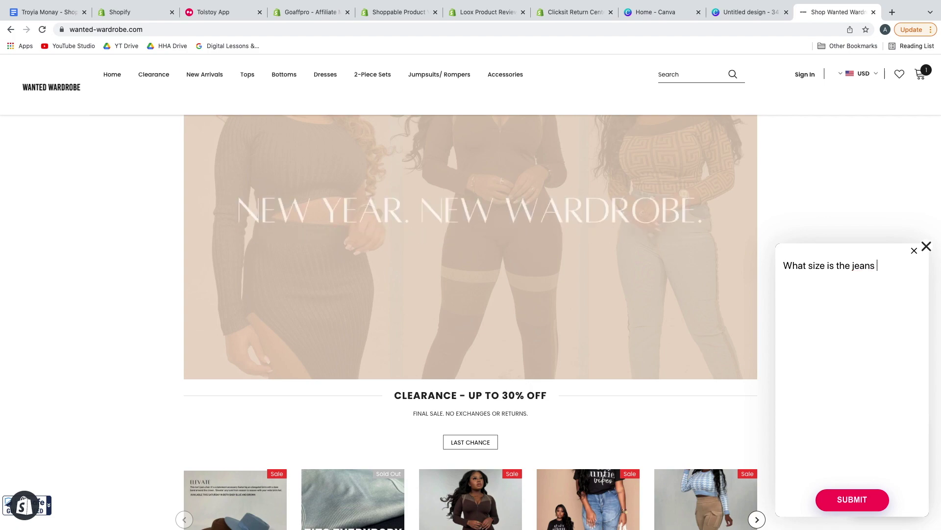
{"action": "type", "text": "size is the jeans in this vid"}
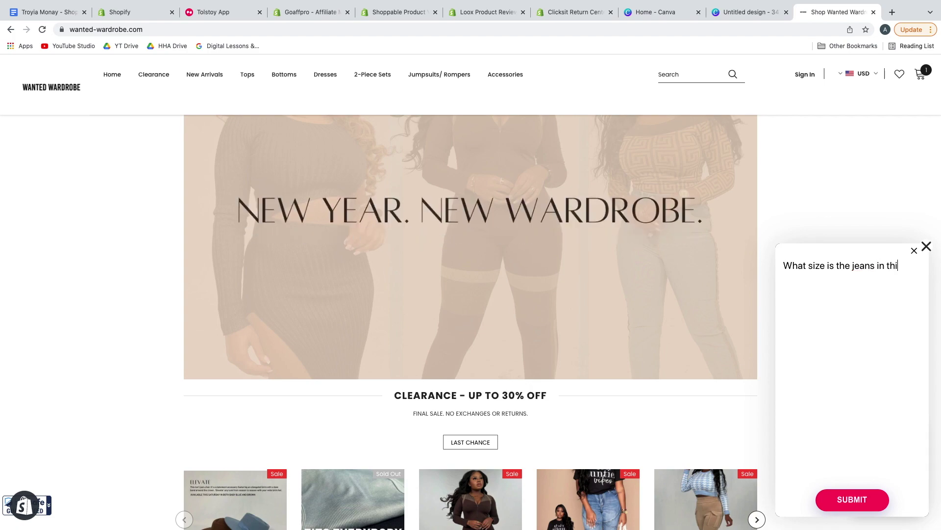
{"action": "type", "text": "eo?"}
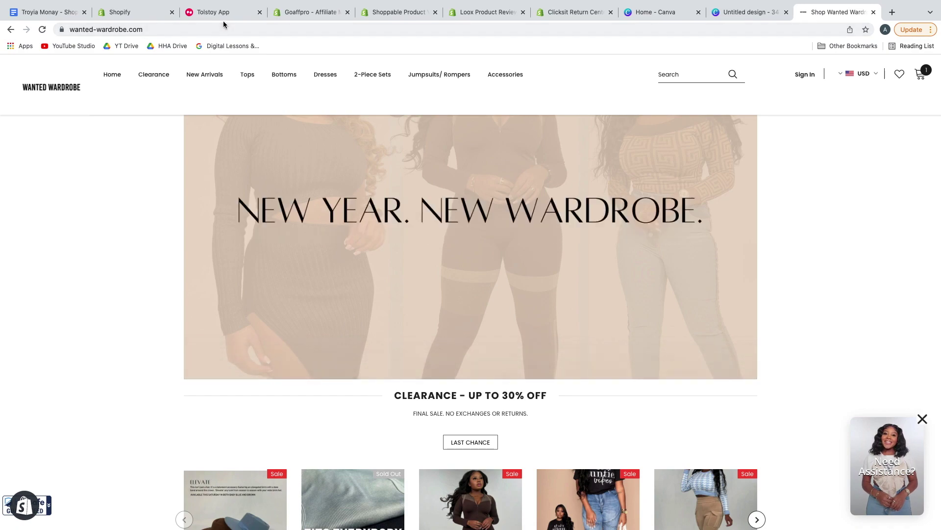
Step: Switch to the Tolstoy App dashboard and sign out of the current account
{"action": "left_click", "coordinate": [225, 12]}
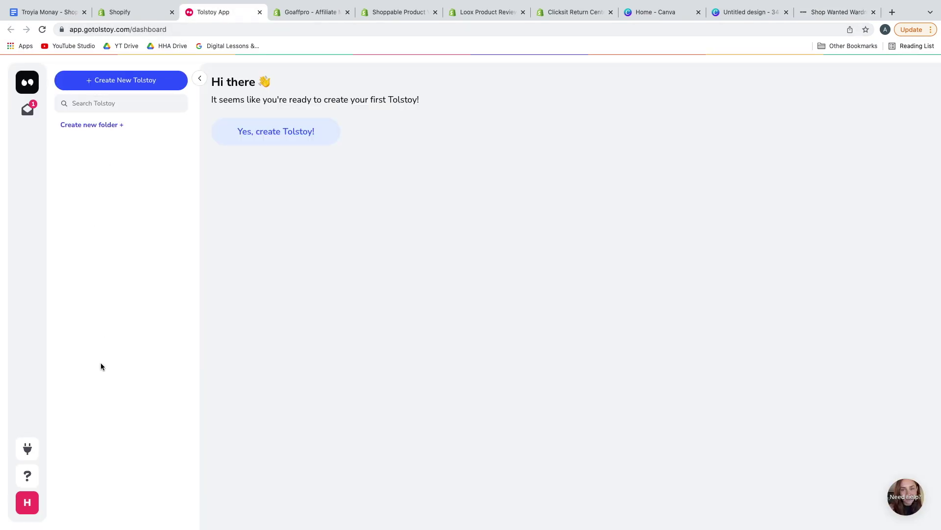
{"action": "left_click", "coordinate": [27, 502]}
{"action": "left_click", "coordinate": [70, 512]}
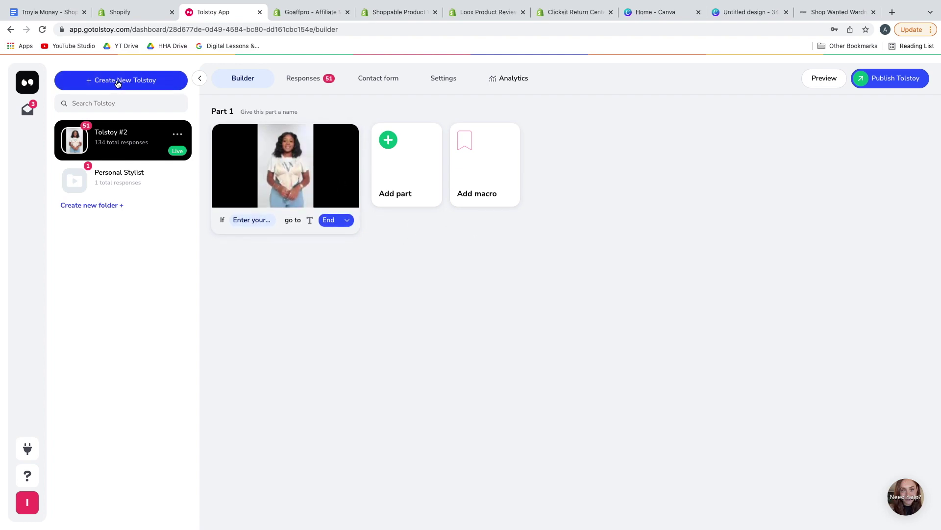
Step: Start a new ready-made Tolstoy and look through the eCommerce templates on offer
{"action": "left_click", "coordinate": [146, 86]}
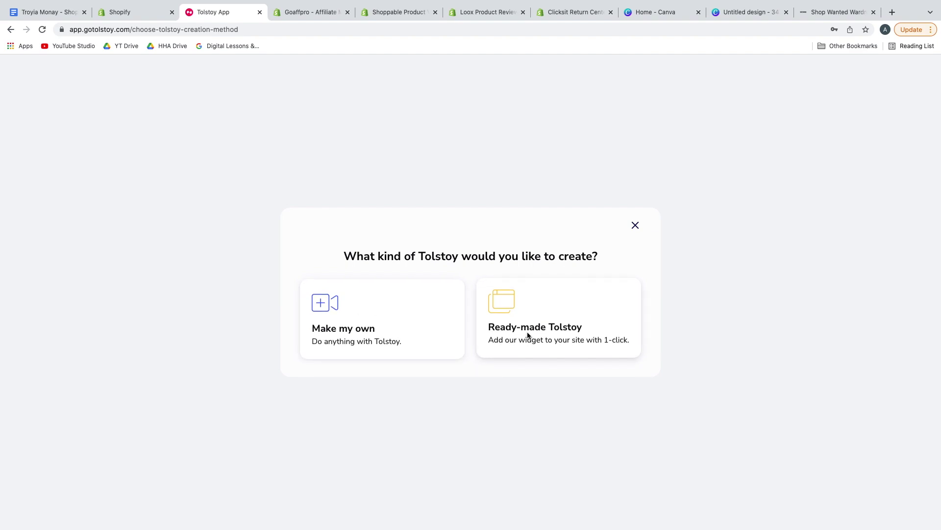
{"action": "left_click", "coordinate": [520, 308]}
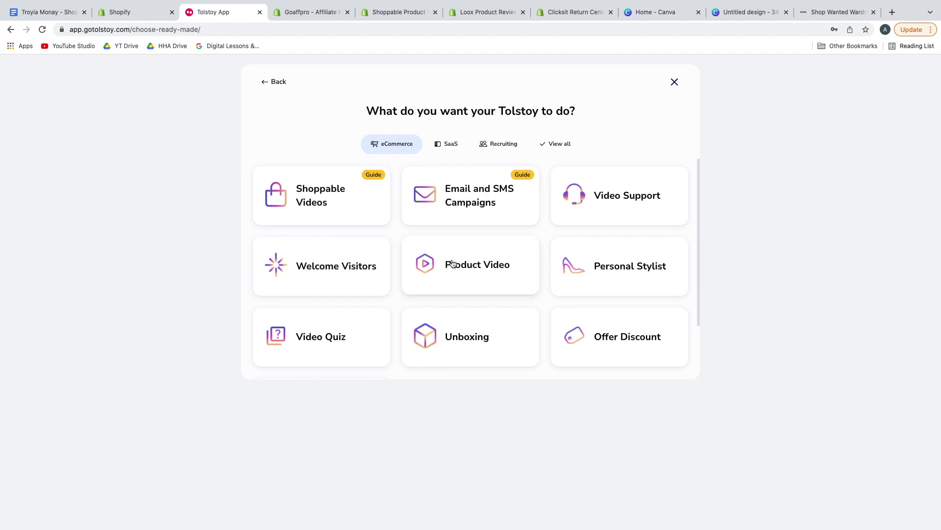
{"action": "scroll", "coordinate": [615, 280], "scroll_direction": "down", "scroll_amount": 3}
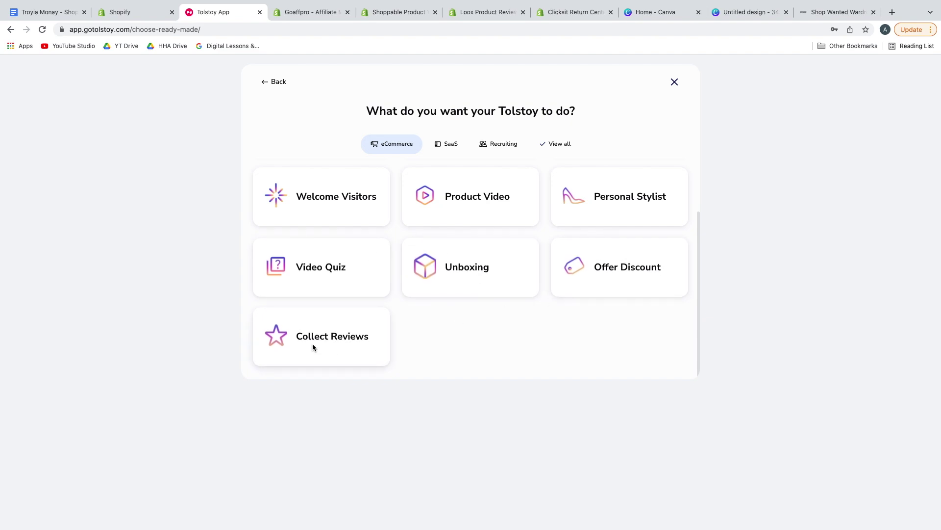
{"action": "scroll", "coordinate": [313, 347], "scroll_direction": "up", "scroll_amount": 2}
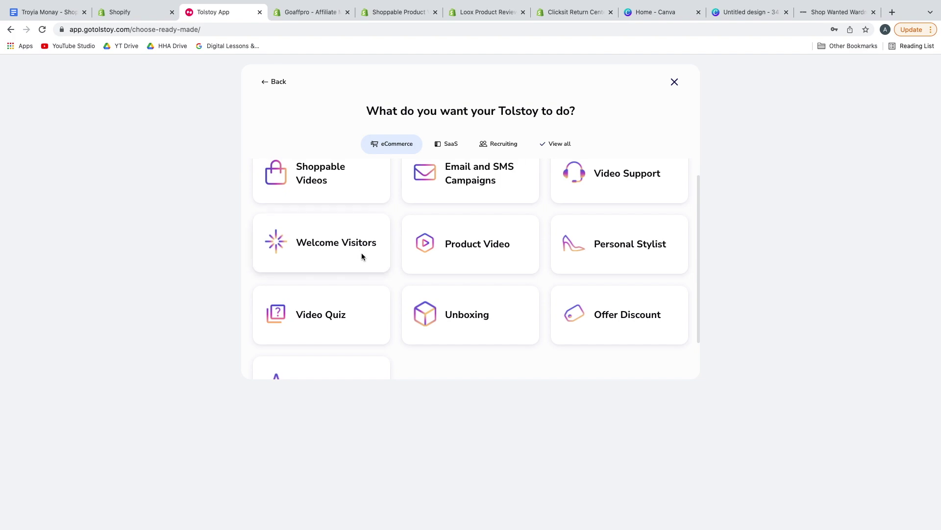
Step: Choose the Welcome Visitors template, play the second presenter's video and continue to the question and choices setup
{"action": "left_click", "coordinate": [347, 242]}
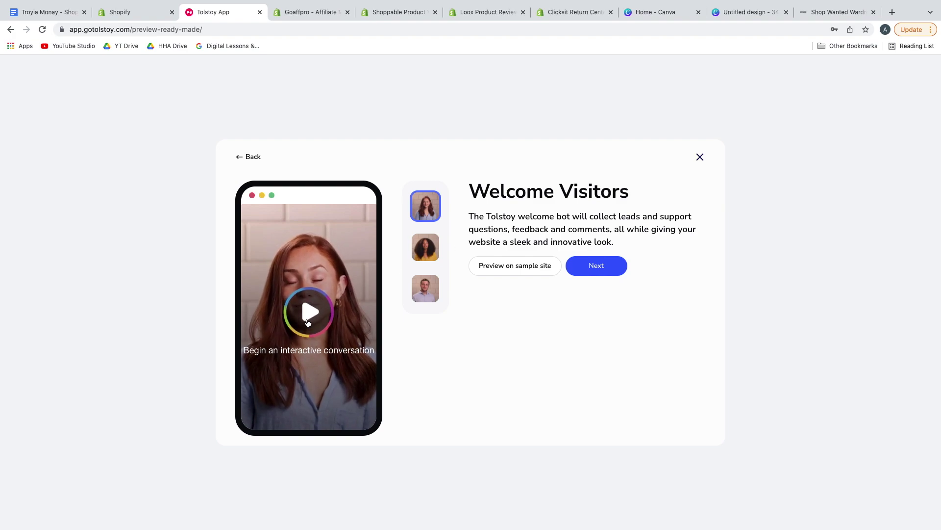
{"action": "left_click", "coordinate": [431, 241]}
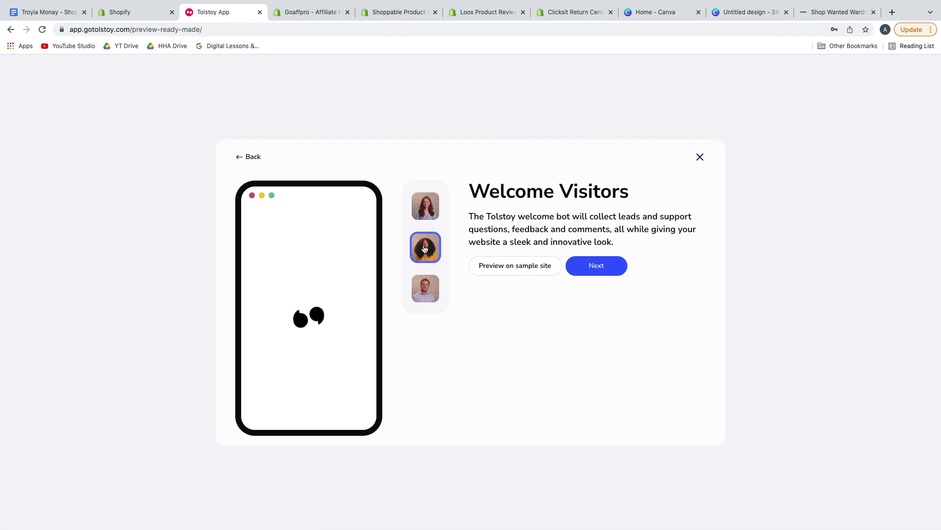
{"action": "left_click", "coordinate": [305, 306]}
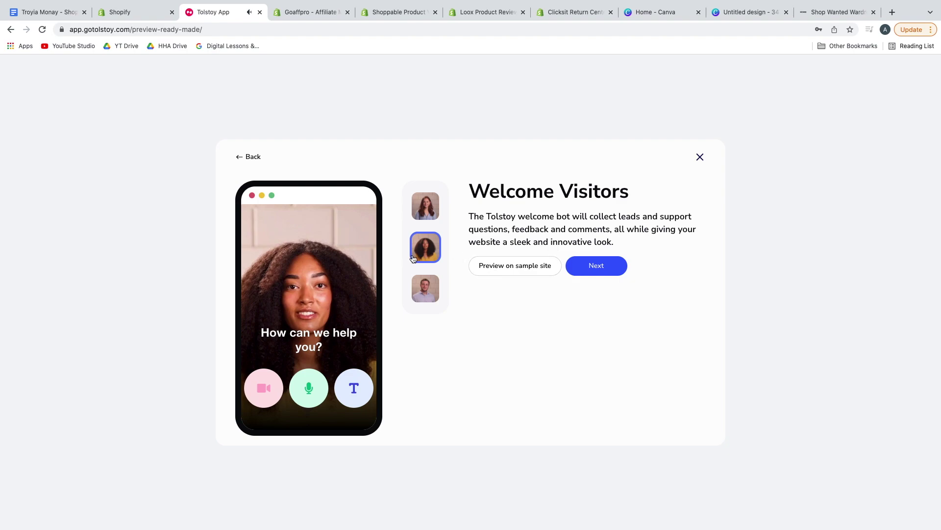
{"action": "left_click", "coordinate": [584, 262]}
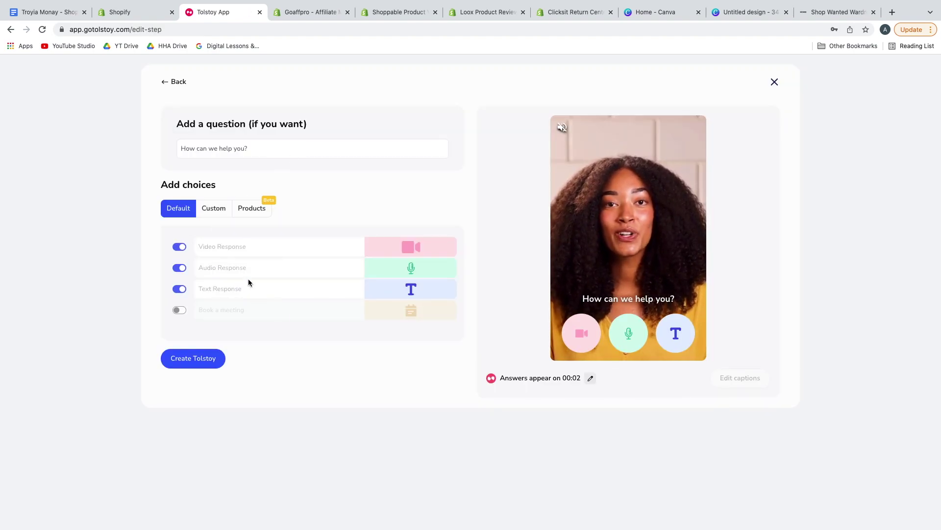
Step: View the Custom and Products answer choices for the new Tolstoy, and close the setup without creating it
{"action": "left_click", "coordinate": [213, 208]}
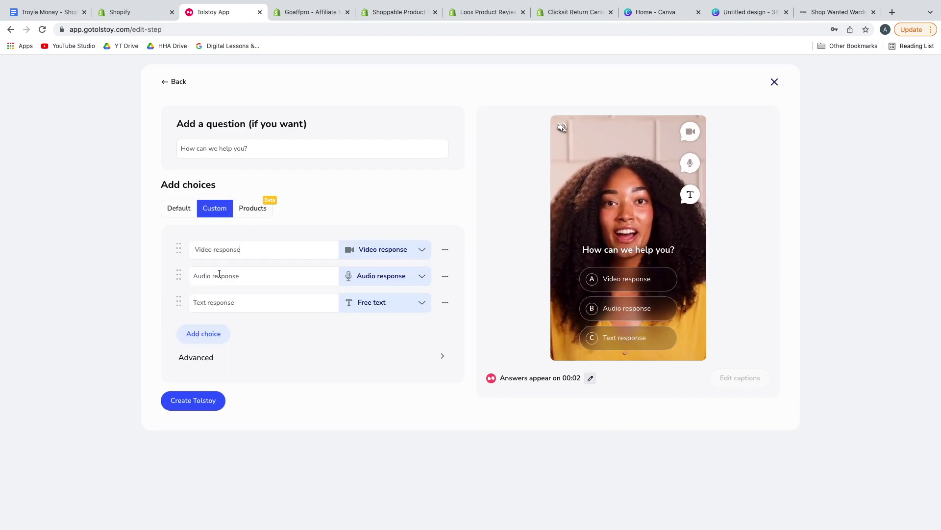
{"action": "left_click", "coordinate": [249, 211]}
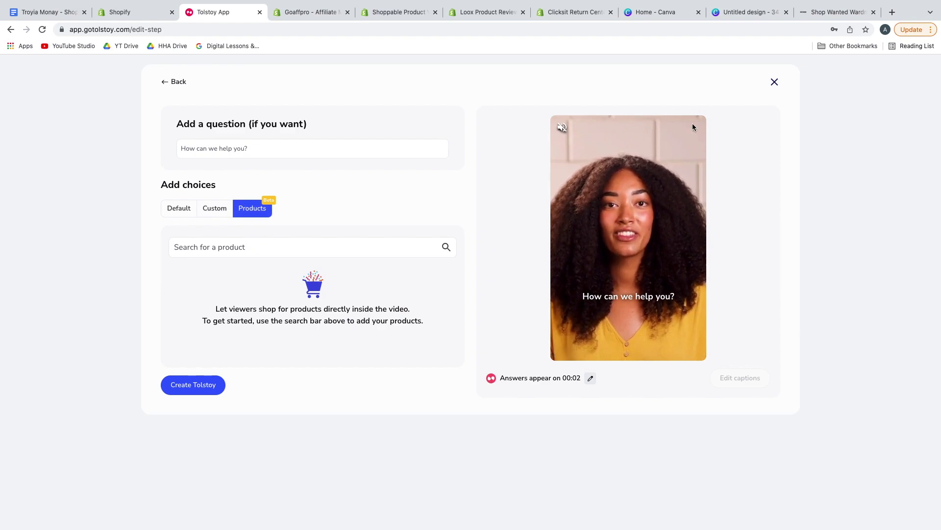
{"action": "left_click", "coordinate": [774, 82]}
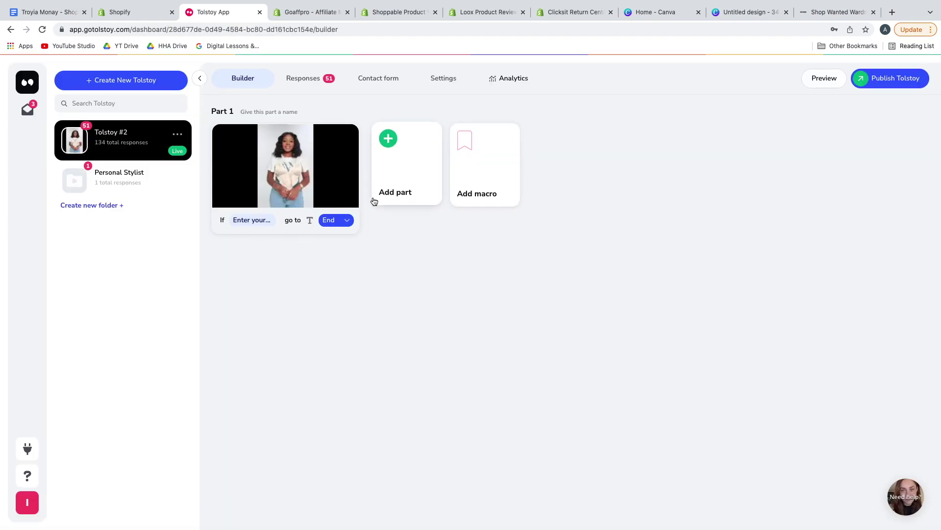
Step: Start a Tolstoy with Make my own, view the video recording and upload methods, and close the dialog
{"action": "mouse_move", "coordinate": [254, 149]}
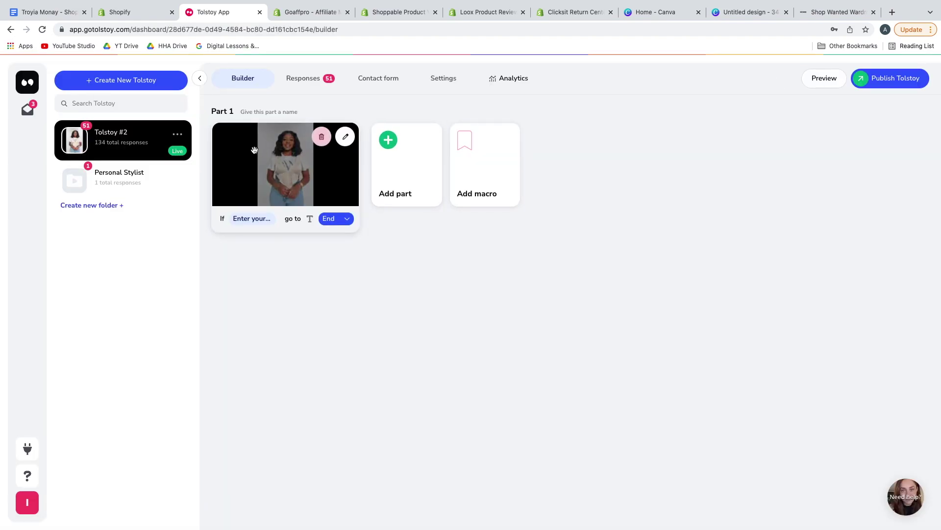
{"action": "left_click", "coordinate": [129, 85]}
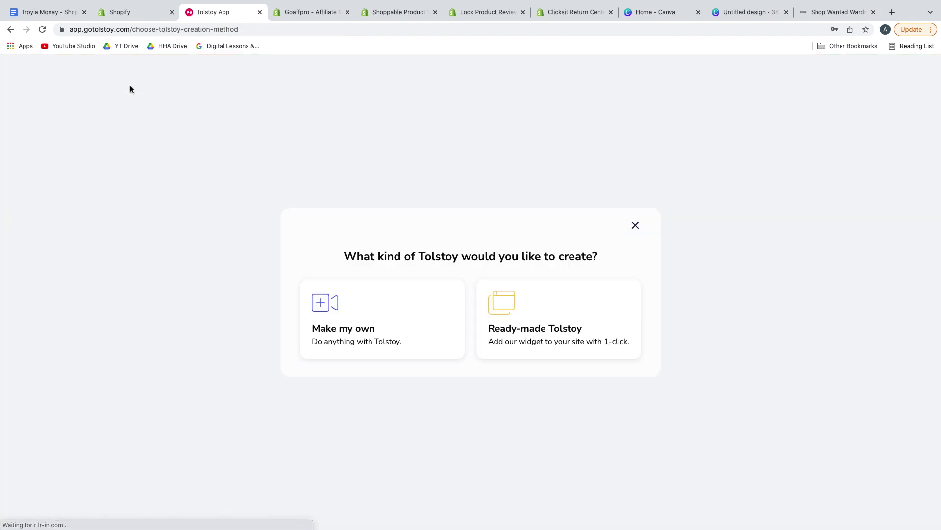
{"action": "left_click", "coordinate": [332, 336]}
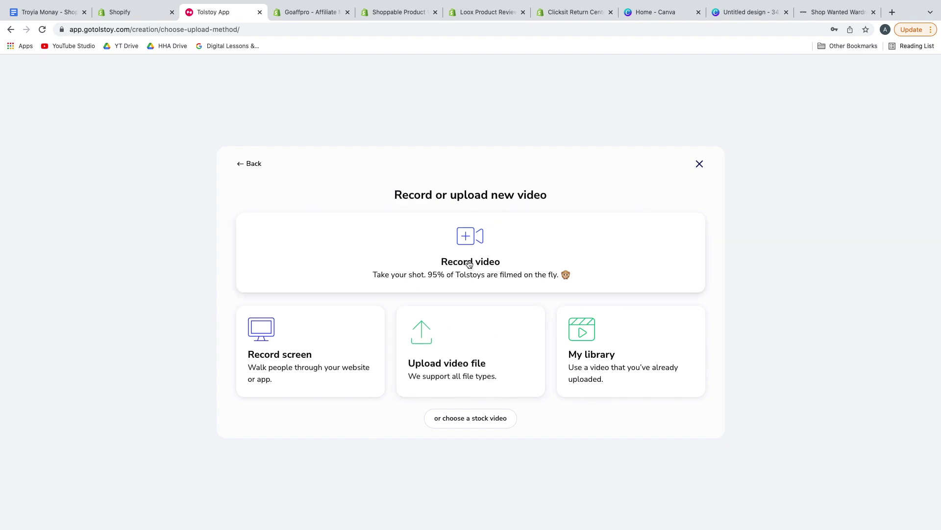
{"action": "left_click", "coordinate": [699, 165]}
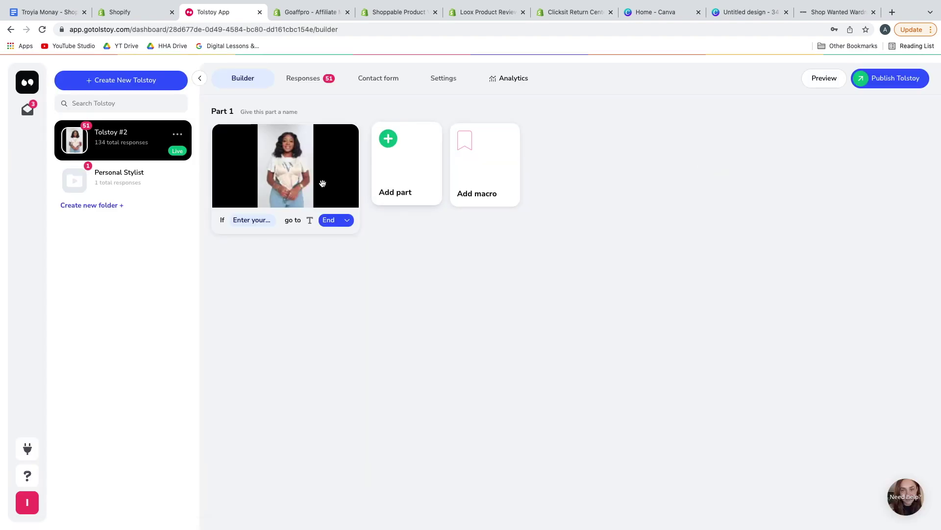
Step: Open Part 1 of Tolstoy #2 for editing and show the default response choices
{"action": "left_click", "coordinate": [295, 185]}
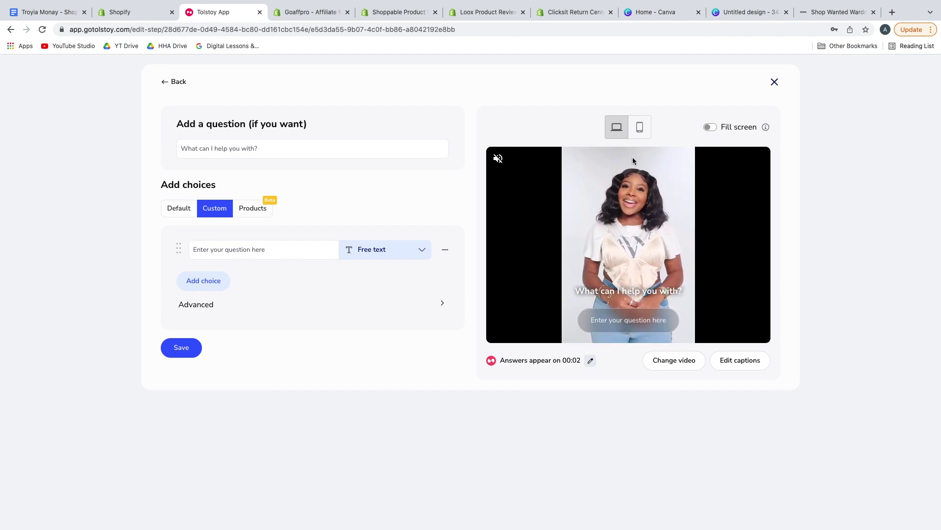
{"action": "left_click", "coordinate": [188, 214]}
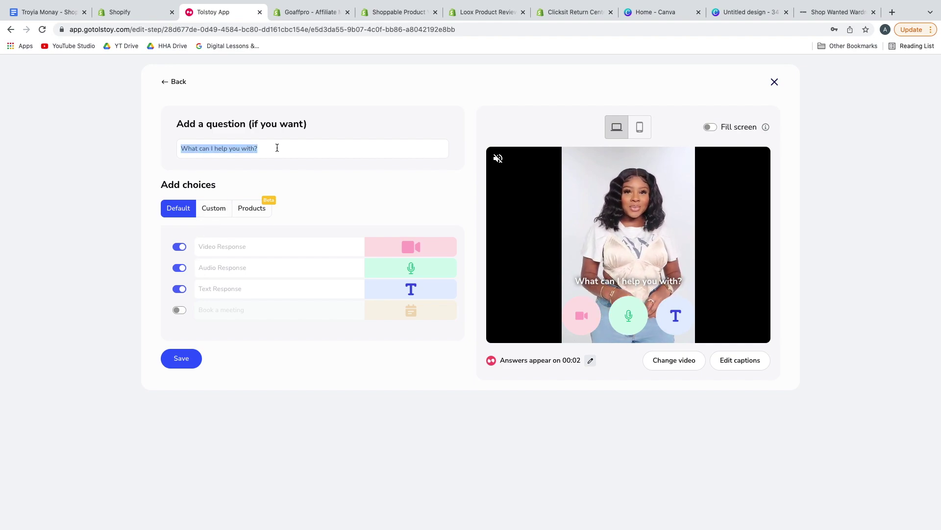
Step: Try replacing the visitor question with "hello! whats", and put "What can I help you with?" back
{"action": "key", "text": "BackSpace"}
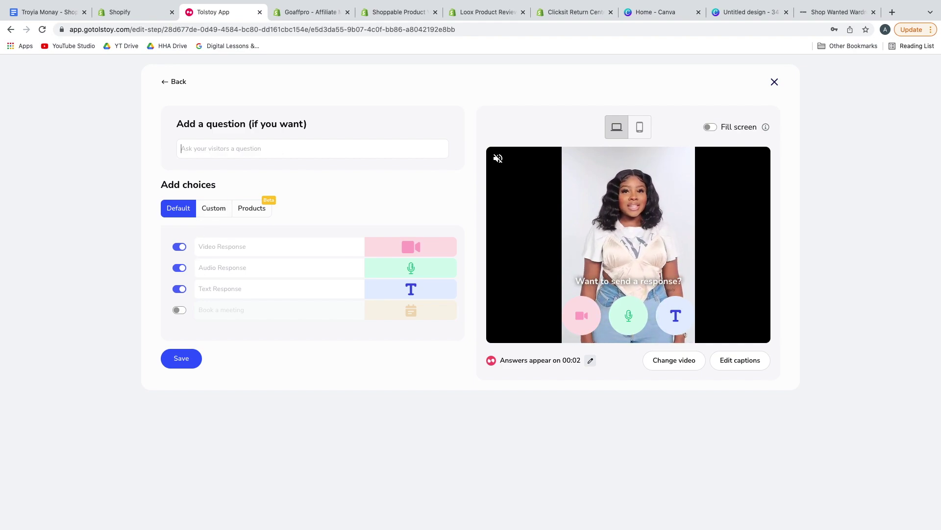
{"action": "type", "text": "hello! whats"}
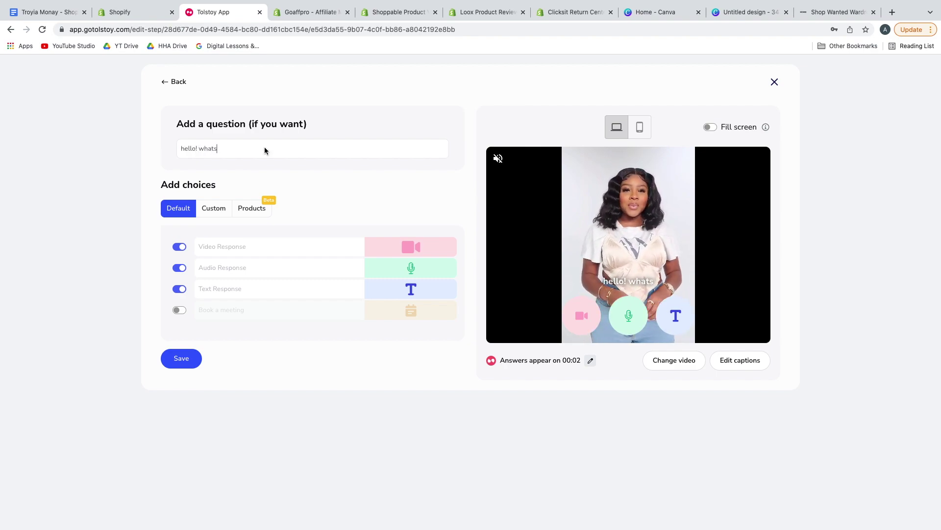
{"action": "key", "text": "shift+alt+Left"}
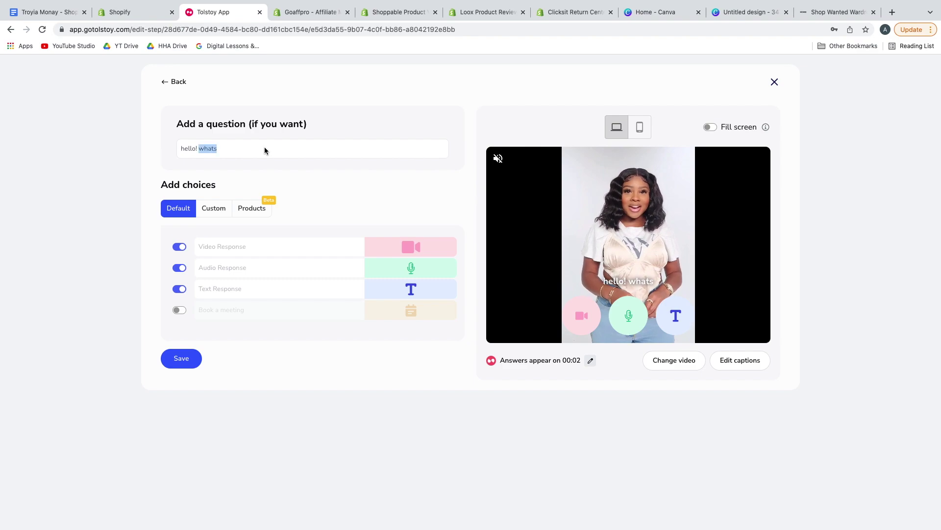
{"action": "key", "text": "shift+alt+Left"}
{"action": "type", "text": "What can I help you with?"}
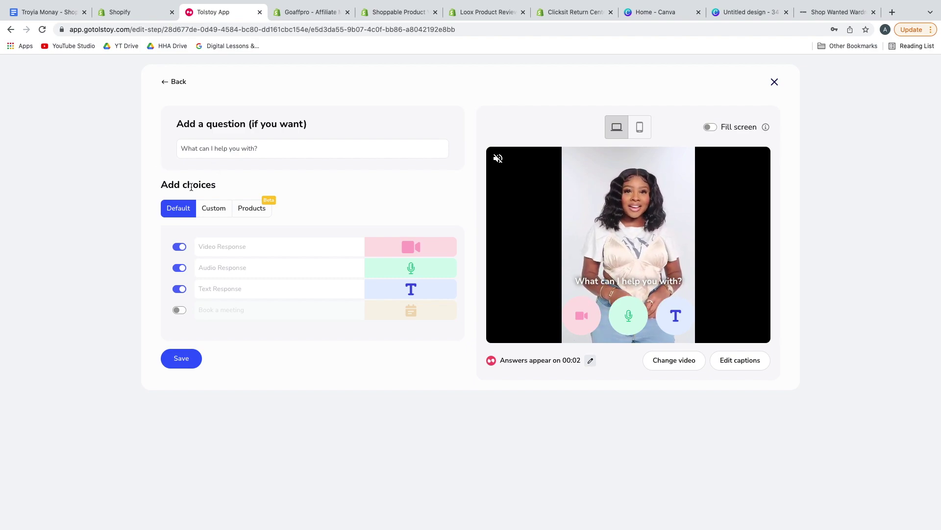
Step: View the custom choices, switch to product choices, search for "boss" and pick The Boss Tote Bag - Black
{"action": "left_click", "coordinate": [211, 210]}
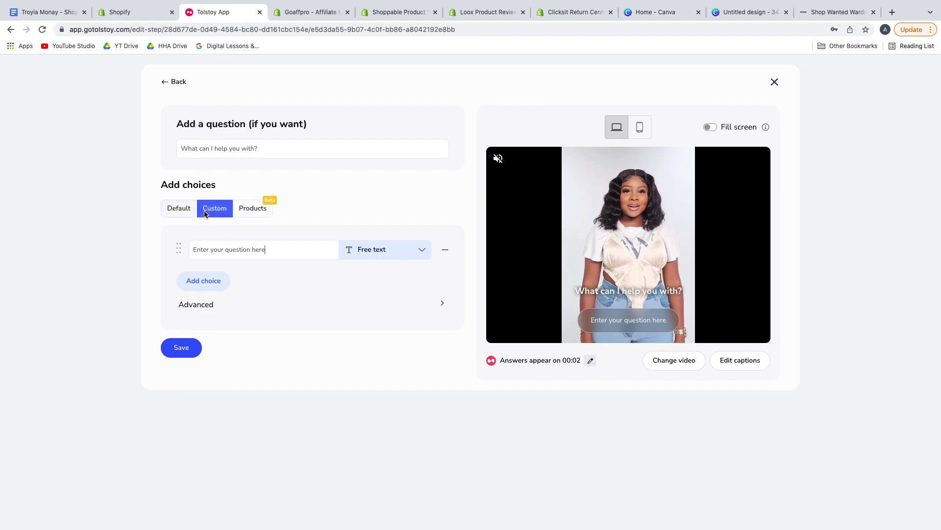
{"action": "left_click", "coordinate": [256, 206]}
{"action": "left_click", "coordinate": [222, 248]}
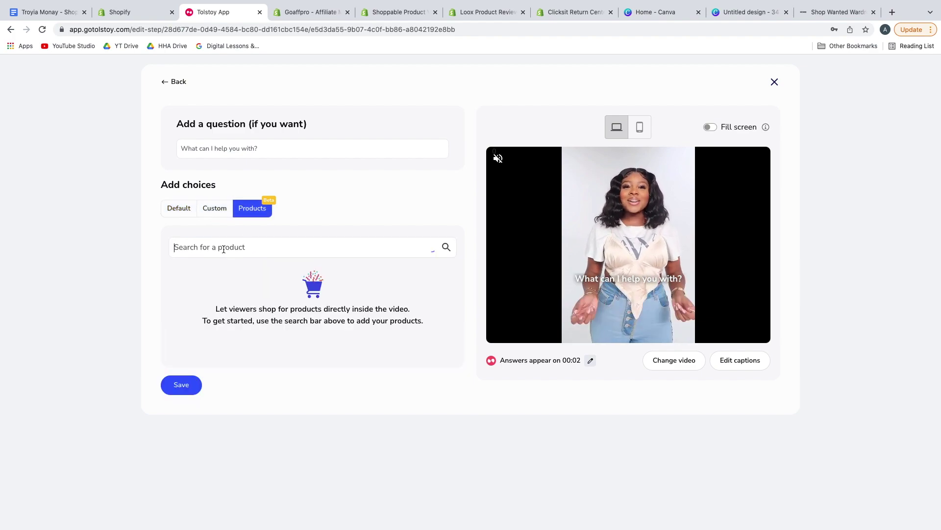
{"action": "type", "text": "boss"}
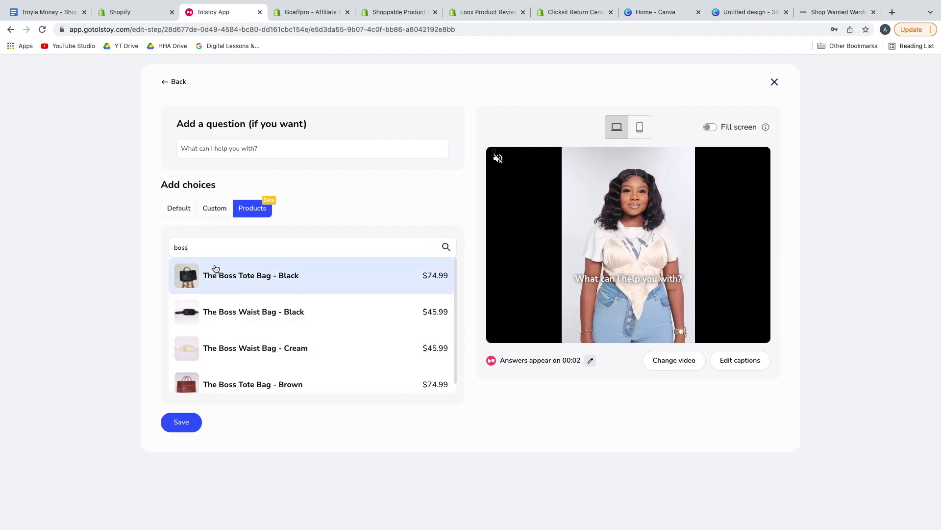
{"action": "left_click", "coordinate": [224, 276]}
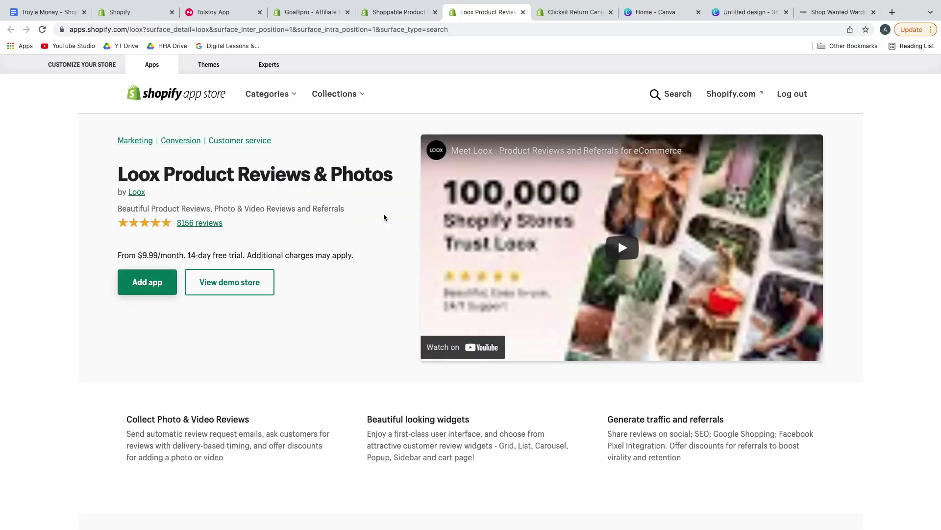
Step: Switch to the Wanted Wardrobe storefront and open the Elevate Fedora Hat from the clearance products
{"action": "left_click", "coordinate": [809, 18]}
{"action": "scroll", "coordinate": [805, 291], "scroll_direction": "down", "scroll_amount": 4}
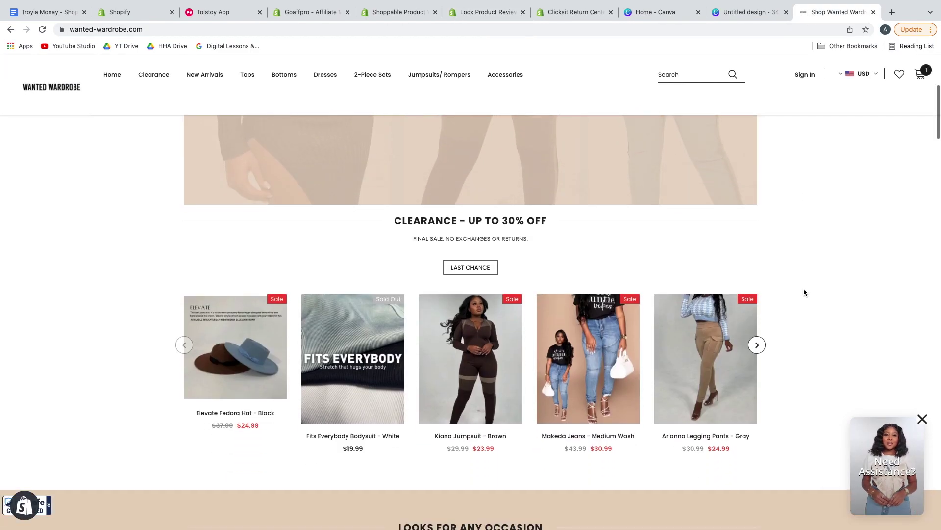
{"action": "scroll", "coordinate": [804, 293], "scroll_direction": "down", "scroll_amount": 2}
{"action": "mouse_move", "coordinate": [248, 243]}
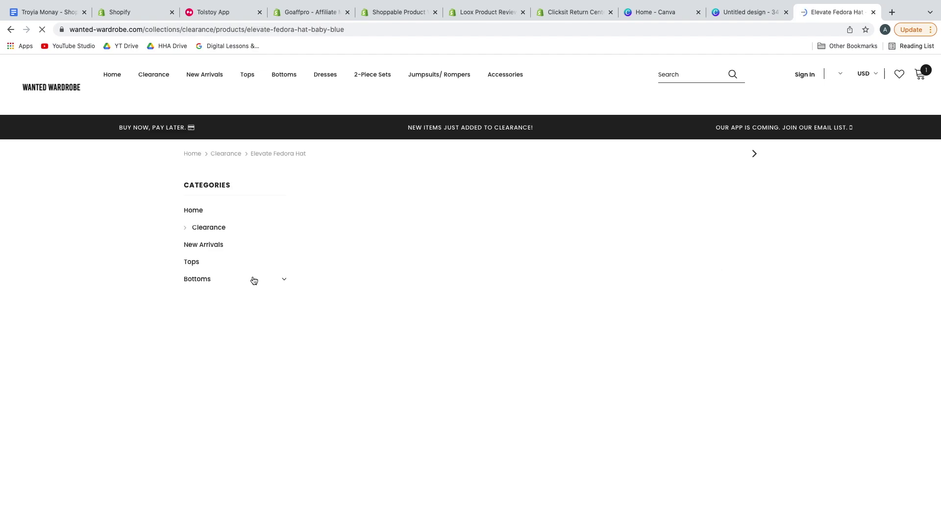
Step: Look through the Elevate Fedora Hat product page and its customer reviews section
{"action": "scroll", "coordinate": [811, 287], "scroll_direction": "down", "scroll_amount": 5}
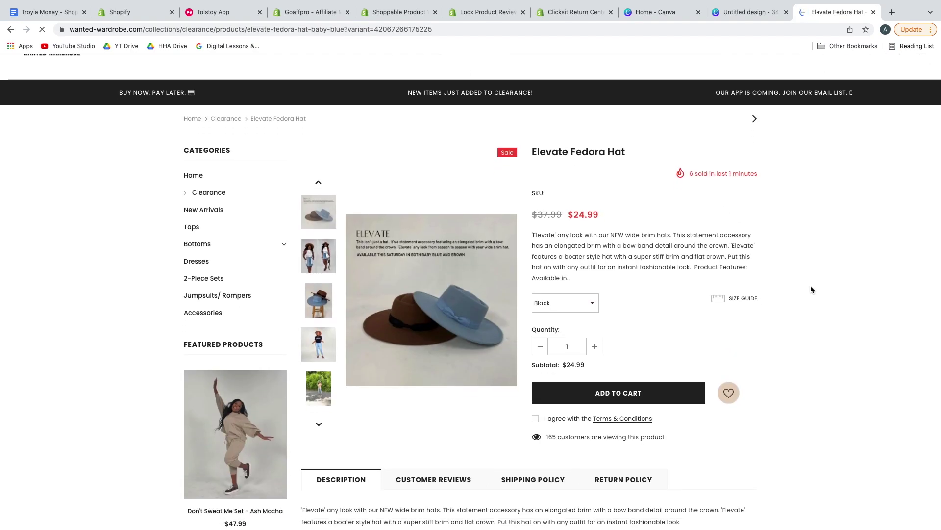
{"action": "scroll", "coordinate": [811, 287], "scroll_direction": "down", "scroll_amount": 12}
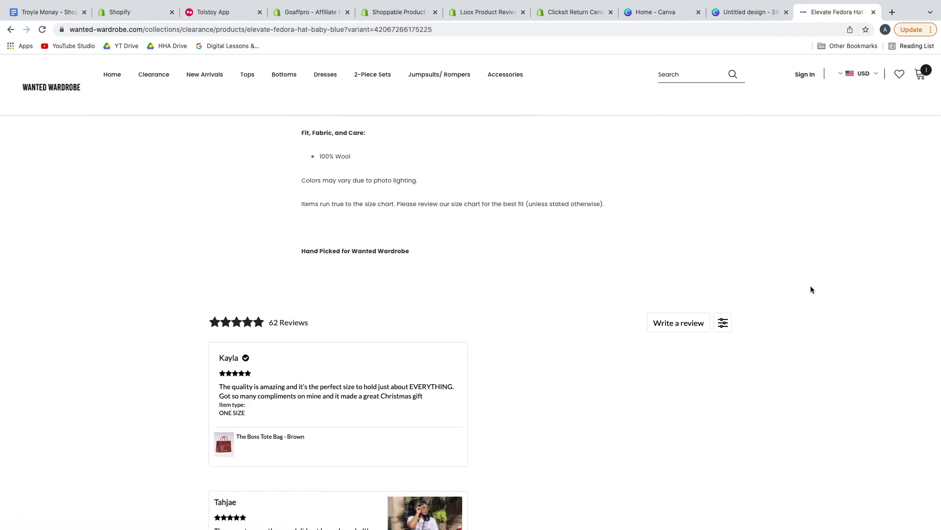
{"action": "scroll", "coordinate": [810, 289], "scroll_direction": "up", "scroll_amount": 10}
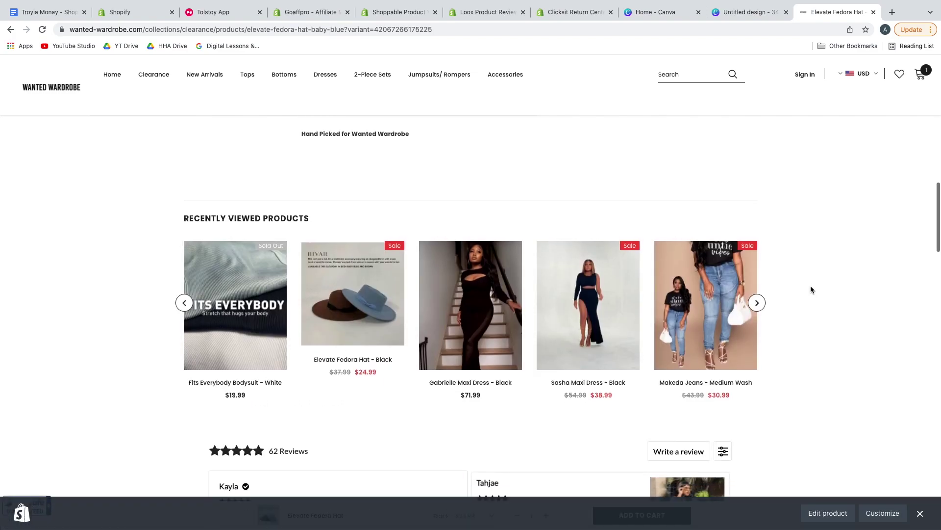
{"action": "scroll", "coordinate": [810, 289], "scroll_direction": "up", "scroll_amount": 5}
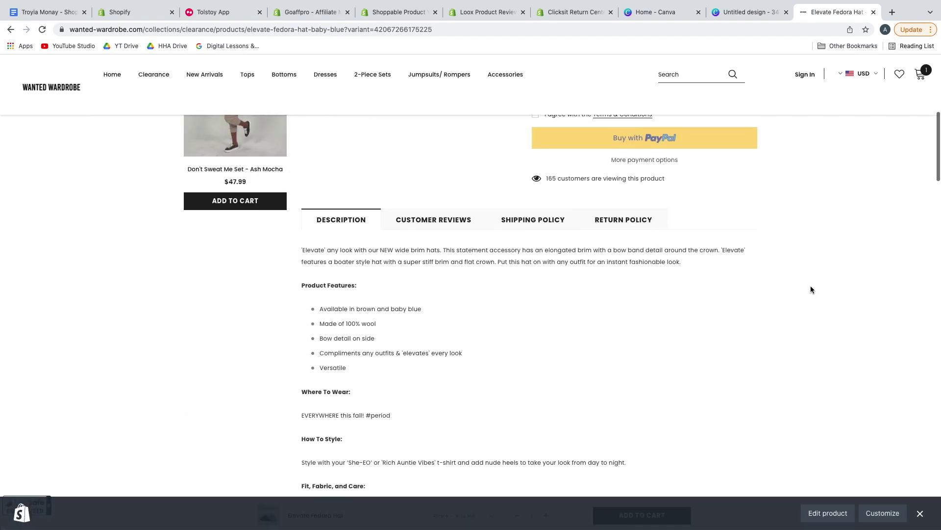
{"action": "left_click", "coordinate": [437, 221]}
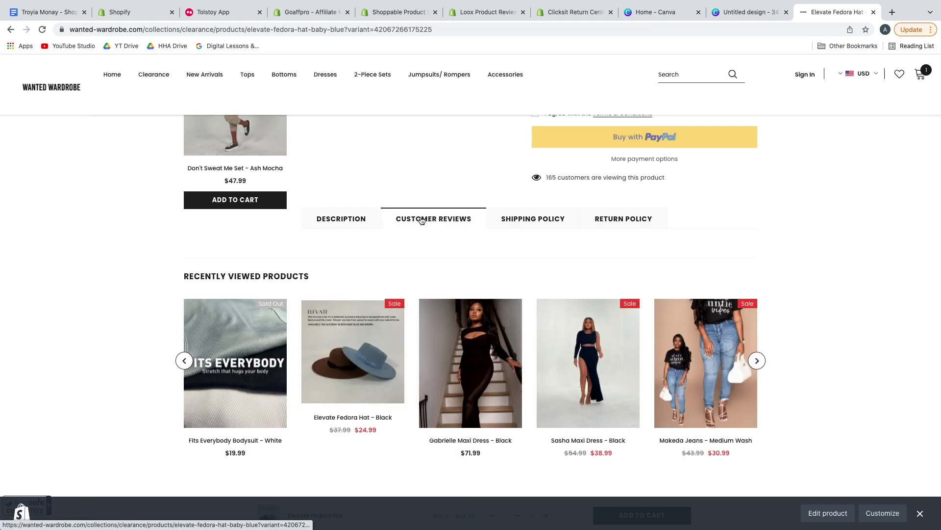
{"action": "scroll", "coordinate": [152, 250], "scroll_direction": "down", "scroll_amount": 8}
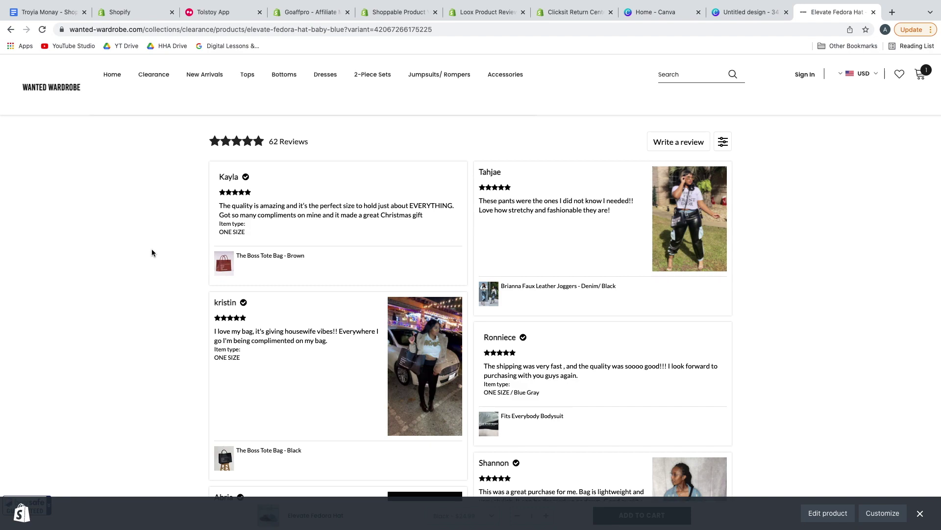
Step: Browse the full list of customer reviews, examining the ratings, written comments and attached photos
{"action": "scroll", "coordinate": [151, 252], "scroll_direction": "down", "scroll_amount": 1}
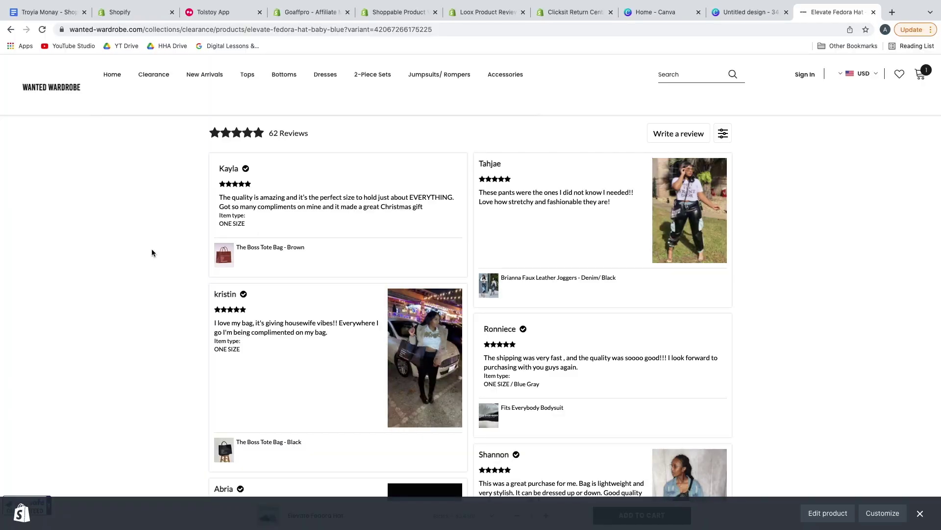
{"action": "scroll", "coordinate": [152, 253], "scroll_direction": "down", "scroll_amount": 3}
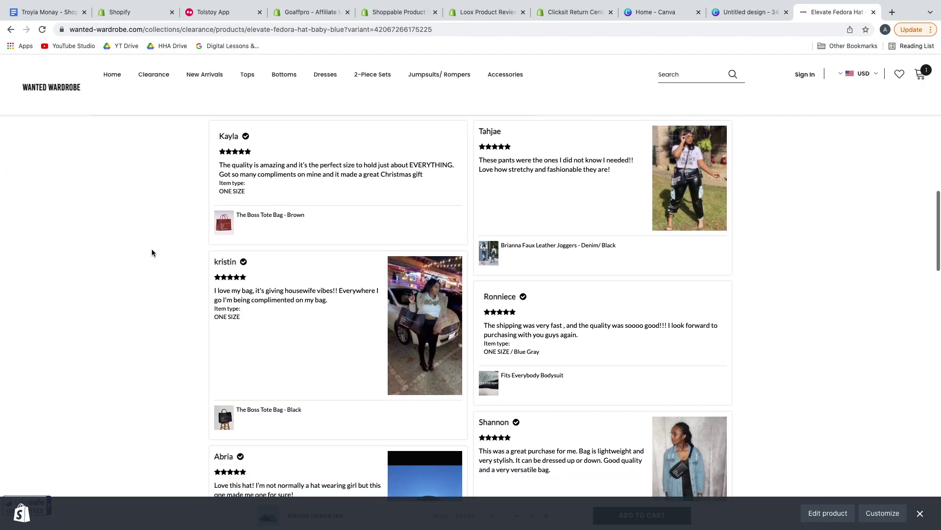
{"action": "scroll", "coordinate": [152, 252], "scroll_direction": "down", "scroll_amount": 7}
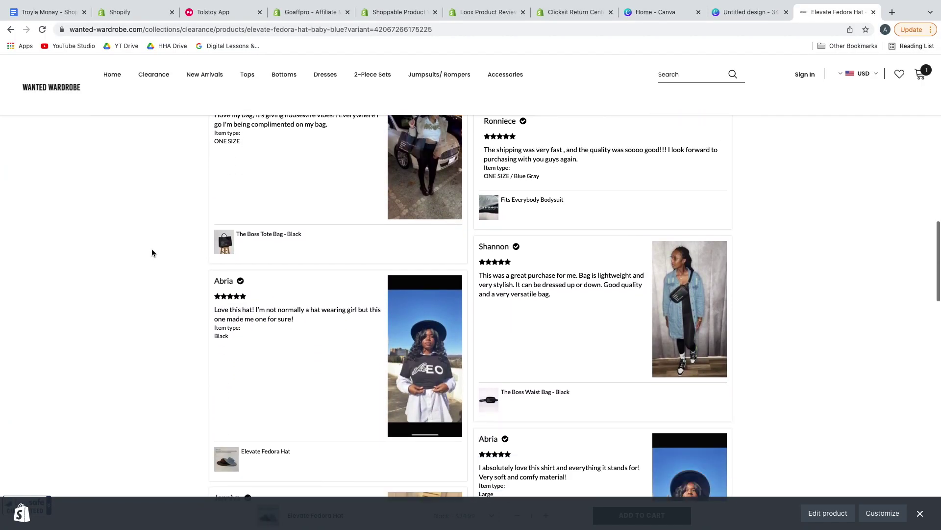
{"action": "scroll", "coordinate": [152, 252], "scroll_direction": "down", "scroll_amount": 4}
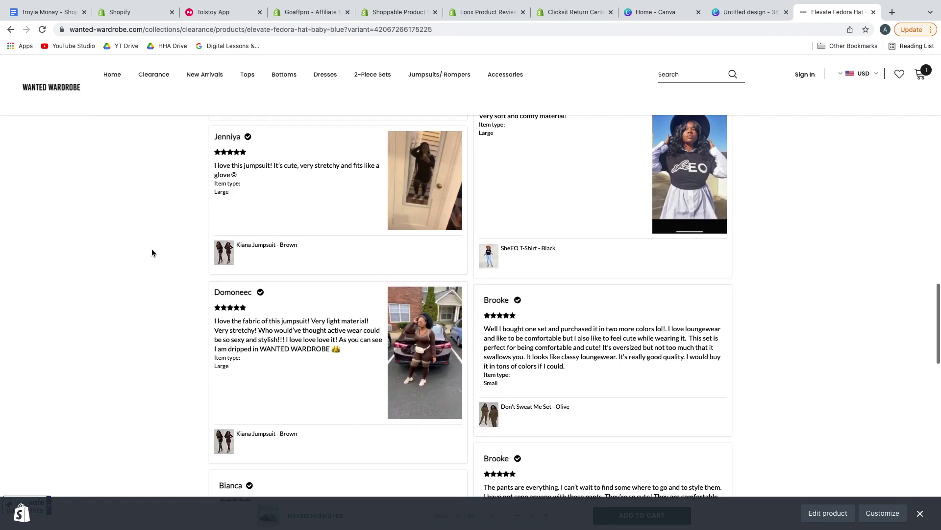
{"action": "scroll", "coordinate": [152, 251], "scroll_direction": "down", "scroll_amount": 3}
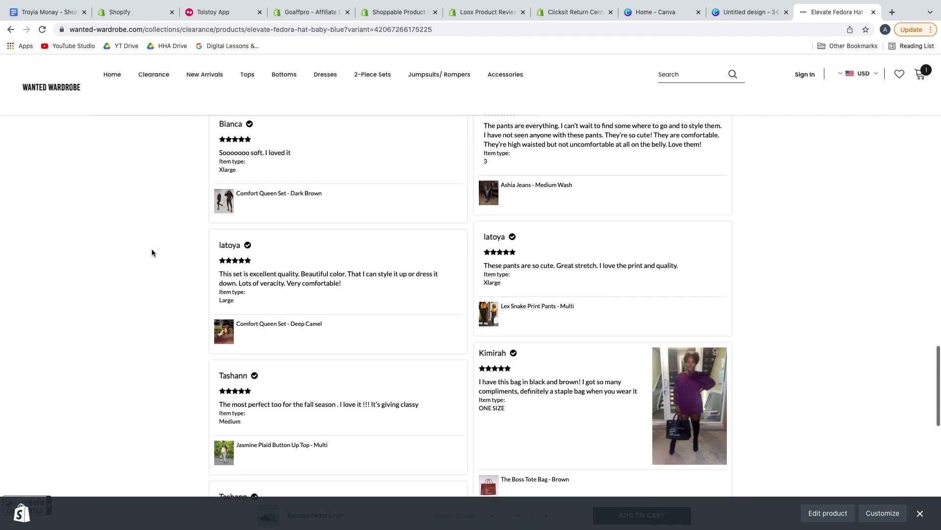
{"action": "scroll", "coordinate": [152, 251], "scroll_direction": "down", "scroll_amount": 3}
{"action": "scroll", "coordinate": [152, 252], "scroll_direction": "down", "scroll_amount": 3}
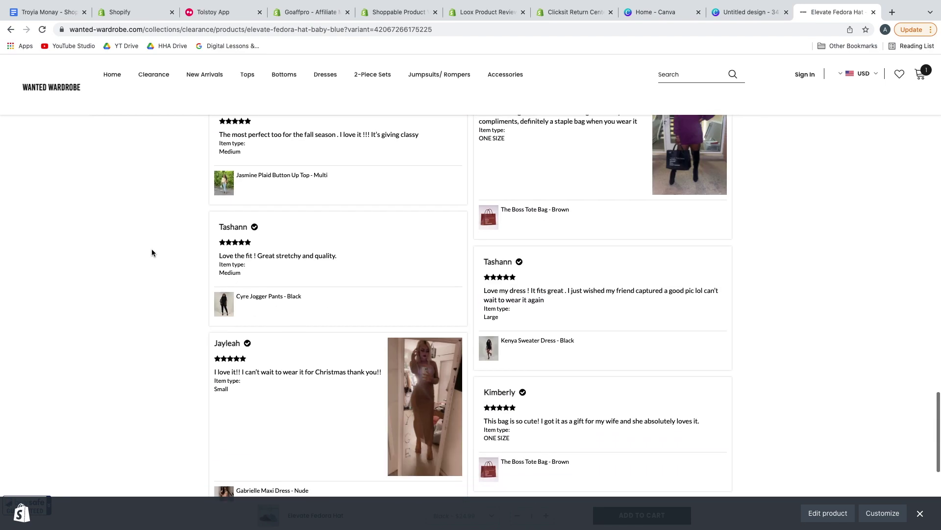
{"action": "scroll", "coordinate": [151, 253], "scroll_direction": "down", "scroll_amount": 3}
{"action": "scroll", "coordinate": [151, 252], "scroll_direction": "up", "scroll_amount": 15}
{"action": "scroll", "coordinate": [151, 253], "scroll_direction": "up", "scroll_amount": 20}
{"action": "scroll", "coordinate": [151, 252], "scroll_direction": "down", "scroll_amount": 15}
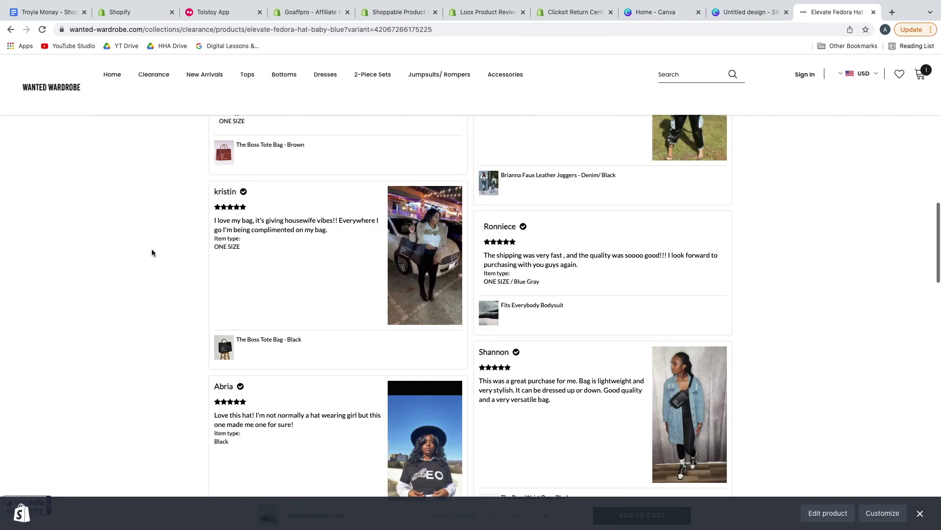
Step: Open the individual reviews for The Boss Tote Bag - Black, The Boss Waist Bag - Black and Don't Sweat Me Set - Olive, closing each
{"action": "left_click", "coordinate": [349, 247]}
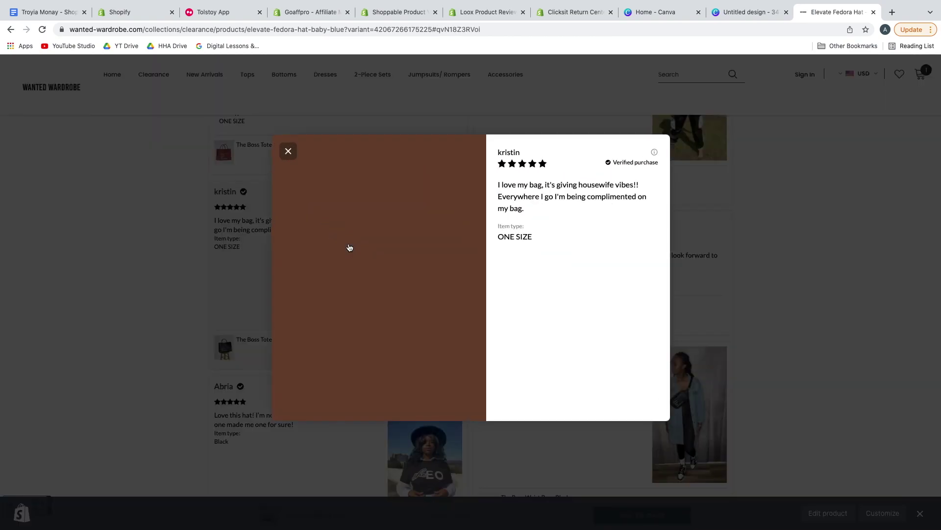
{"action": "left_click", "coordinate": [691, 270]}
{"action": "scroll", "coordinate": [595, 336], "scroll_direction": "down", "scroll_amount": 3}
{"action": "left_click", "coordinate": [607, 320]}
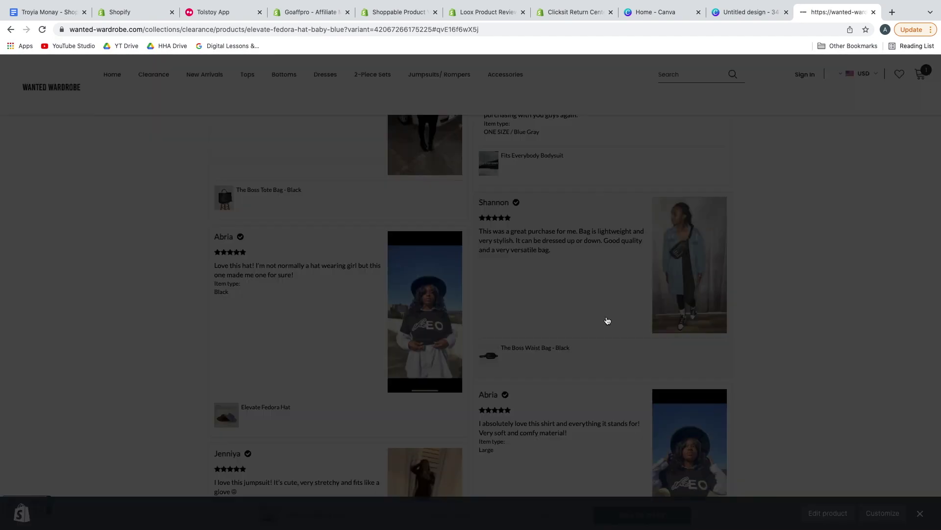
{"action": "left_click", "coordinate": [758, 218]}
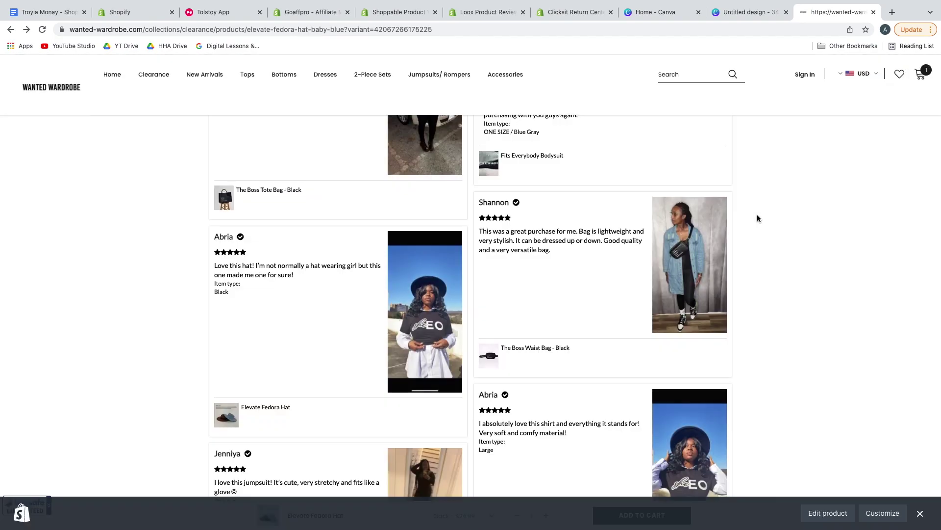
{"action": "scroll", "coordinate": [758, 218], "scroll_direction": "down", "scroll_amount": 7}
{"action": "left_click", "coordinate": [558, 316]}
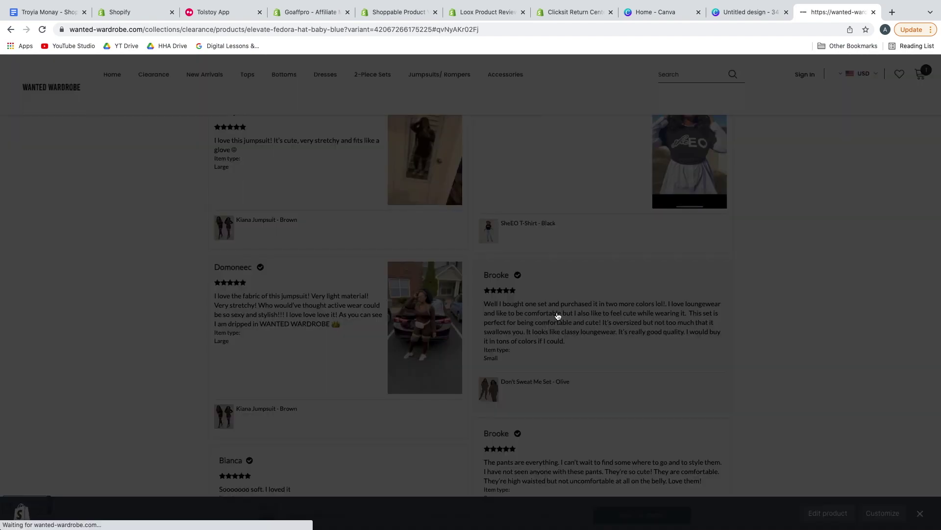
{"action": "left_click", "coordinate": [833, 202]}
Step: Go to the Loox app in the Shopify admin and look over its dashboard statistics
{"action": "mouse_move", "coordinate": [290, 86]}
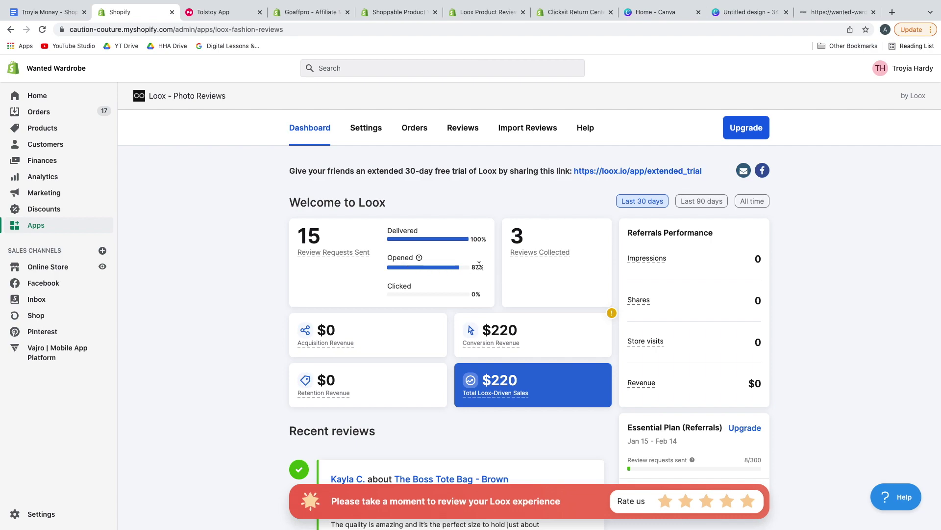
{"action": "scroll", "coordinate": [479, 265], "scroll_direction": "down", "scroll_amount": 1}
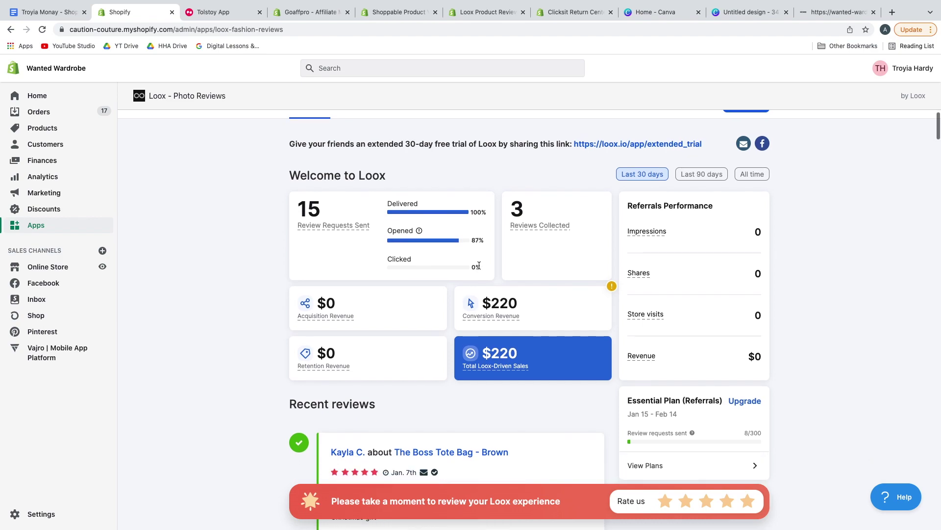
{"action": "scroll", "coordinate": [431, 196], "scroll_direction": "up", "scroll_amount": 1}
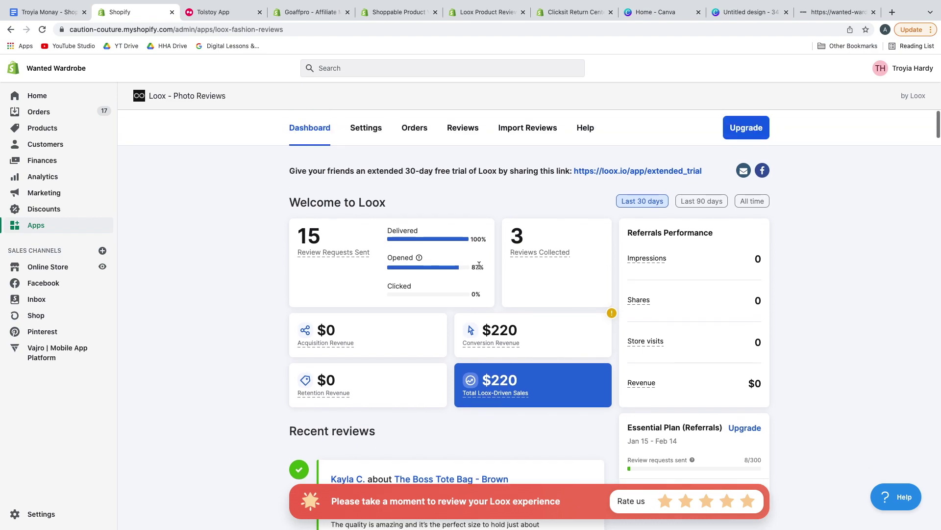
Step: Open the Loox settings and examine the review handling options and the review request email's timing choices
{"action": "left_click", "coordinate": [366, 129]}
{"action": "scroll", "coordinate": [200, 262], "scroll_direction": "down", "scroll_amount": 5}
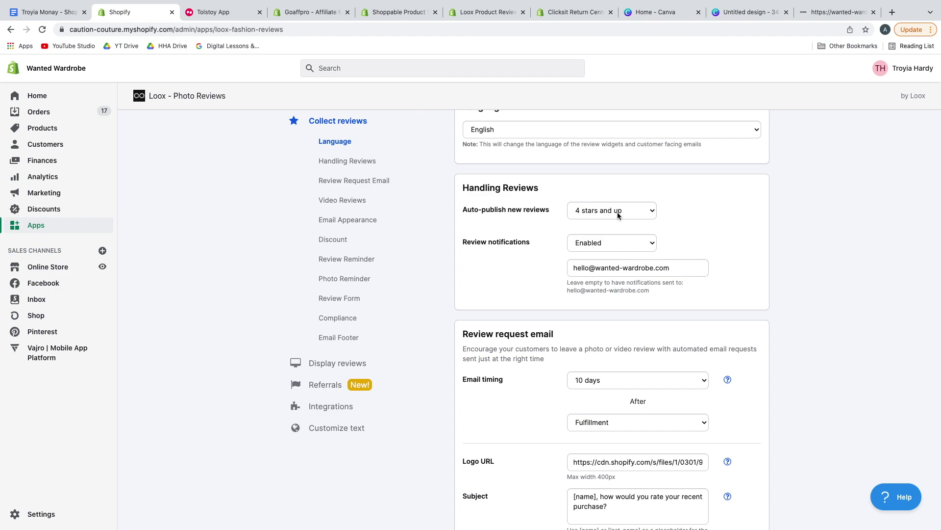
{"action": "scroll", "coordinate": [825, 267], "scroll_direction": "down", "scroll_amount": 4}
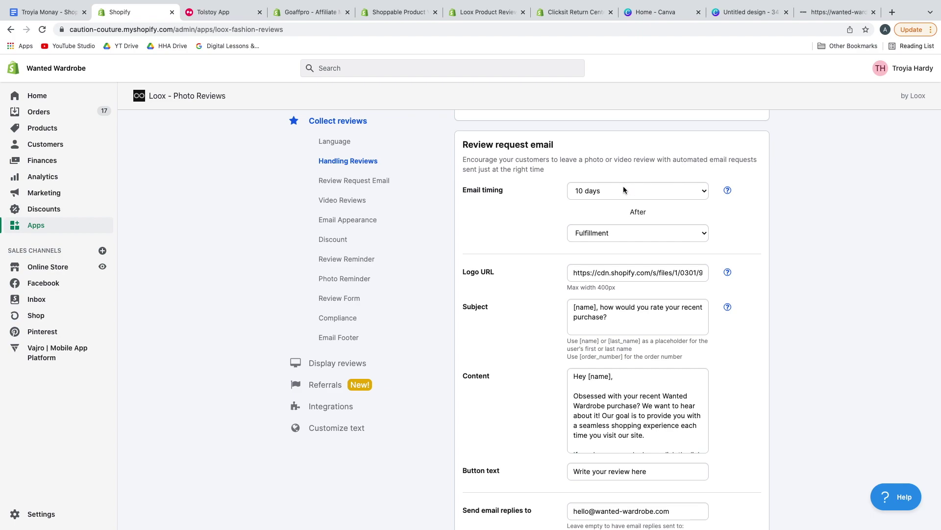
{"action": "left_click", "coordinate": [624, 190]}
{"action": "left_click", "coordinate": [624, 190]}
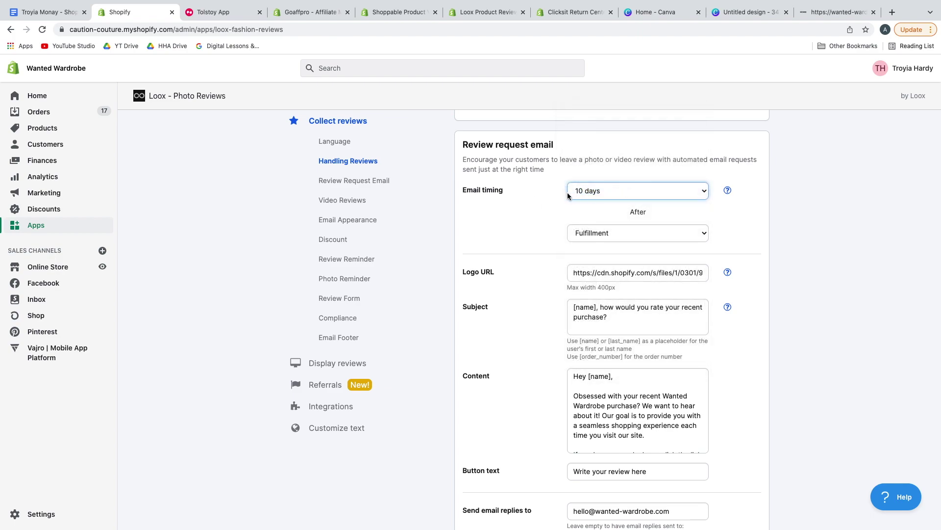
Step: Switch the review request email's timing trigger to Delivery and set it back to Fulfillment
{"action": "left_click", "coordinate": [635, 234]}
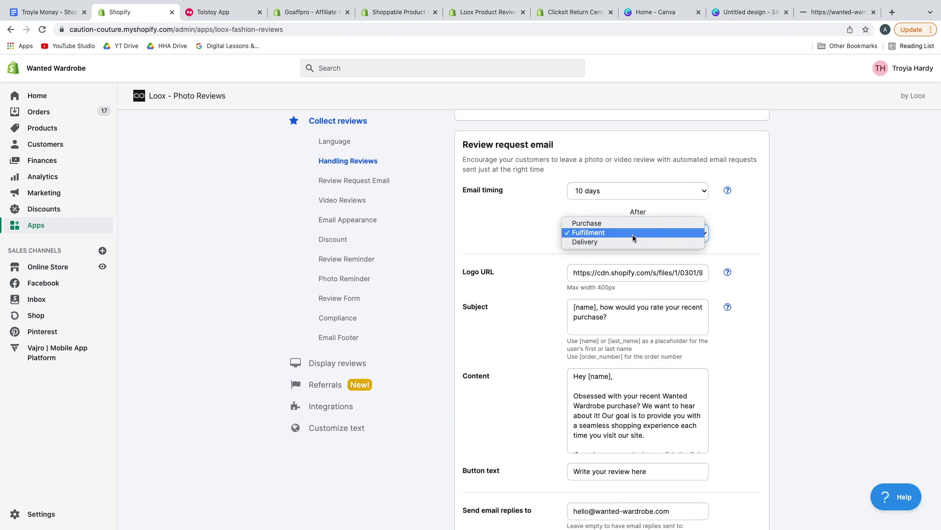
{"action": "left_click", "coordinate": [622, 243]}
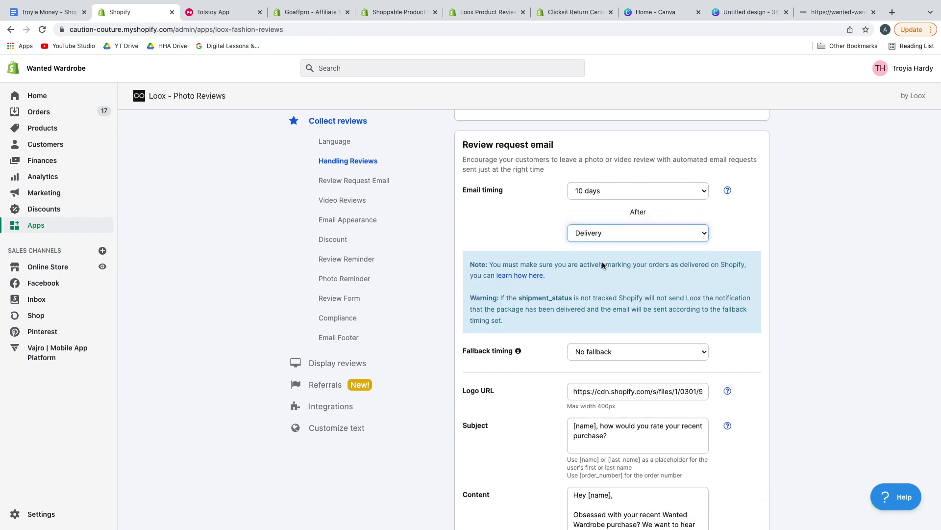
{"action": "left_click", "coordinate": [599, 228]}
{"action": "left_click", "coordinate": [599, 222]}
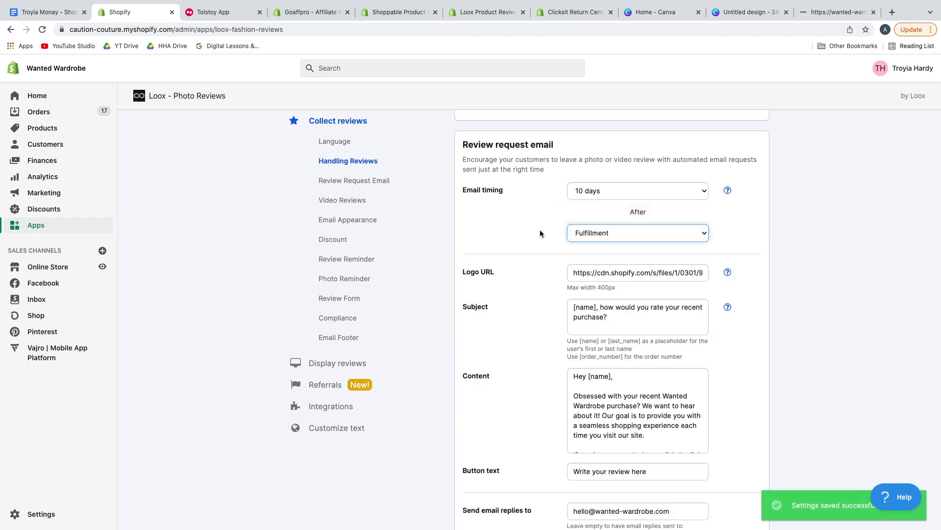
Step: Examine the remaining review collection settings, from the request email's content through reminders, the review form and compliance options
{"action": "scroll", "coordinate": [540, 233], "scroll_direction": "down", "scroll_amount": 3}
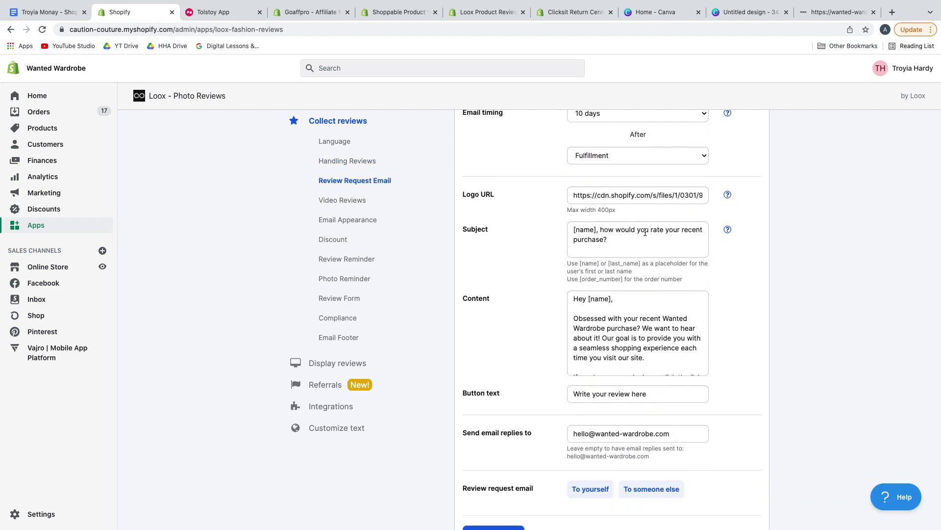
{"action": "scroll", "coordinate": [645, 240], "scroll_direction": "down", "scroll_amount": 5}
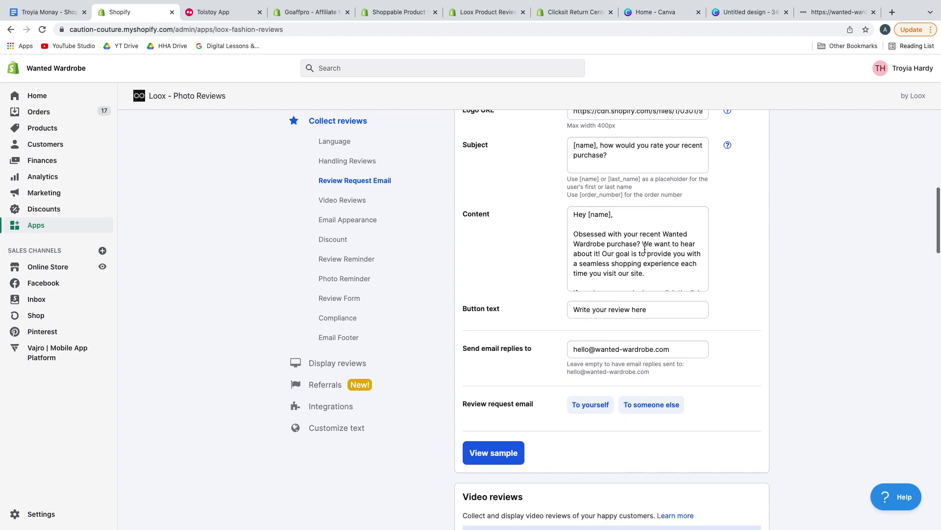
{"action": "scroll", "coordinate": [645, 249], "scroll_direction": "down", "scroll_amount": 3}
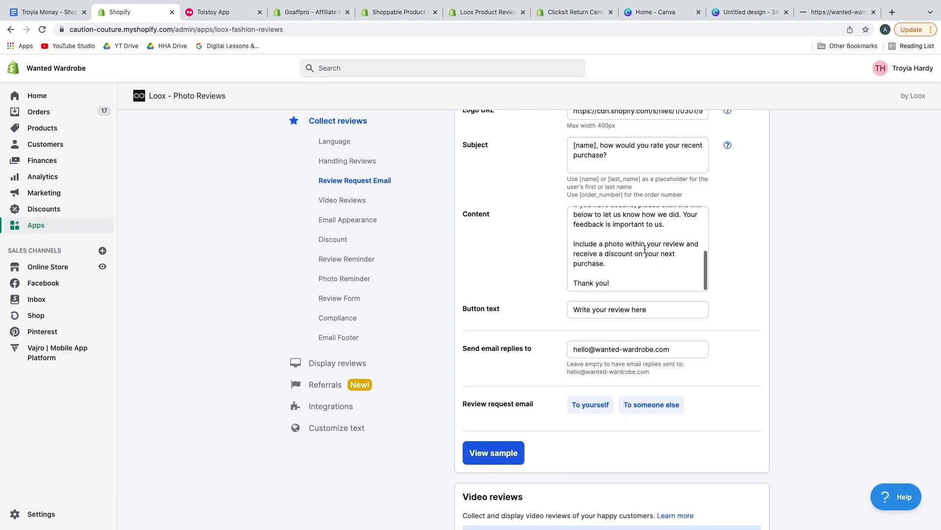
{"action": "scroll", "coordinate": [645, 249], "scroll_direction": "down", "scroll_amount": 5}
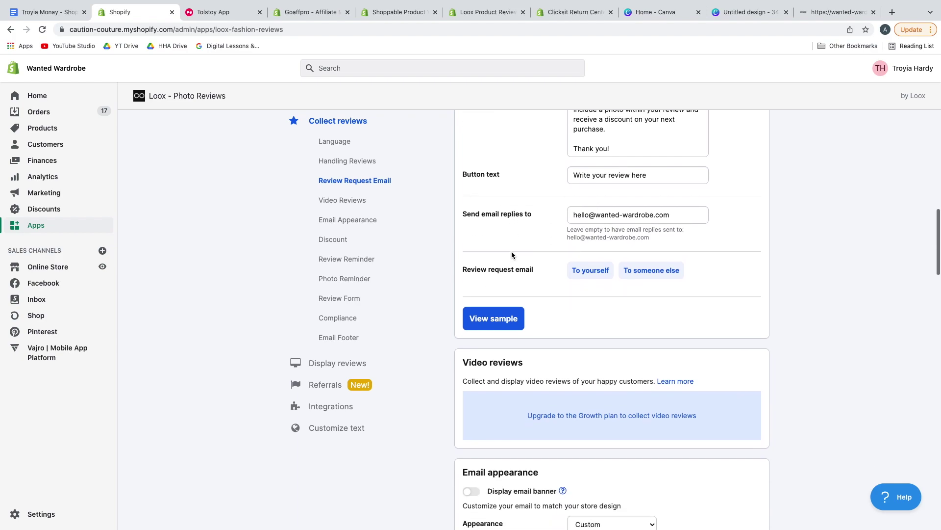
{"action": "scroll", "coordinate": [511, 254], "scroll_direction": "down", "scroll_amount": 20}
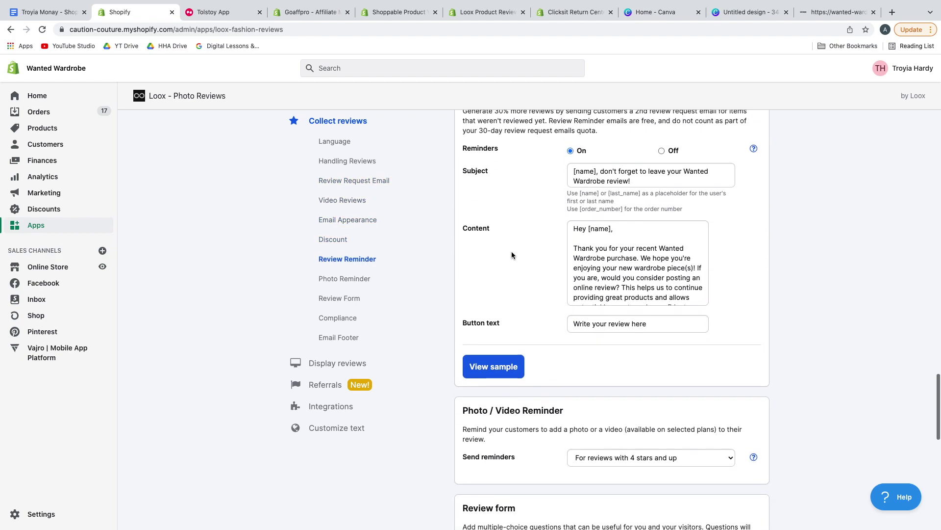
{"action": "scroll", "coordinate": [511, 254], "scroll_direction": "down", "scroll_amount": 6}
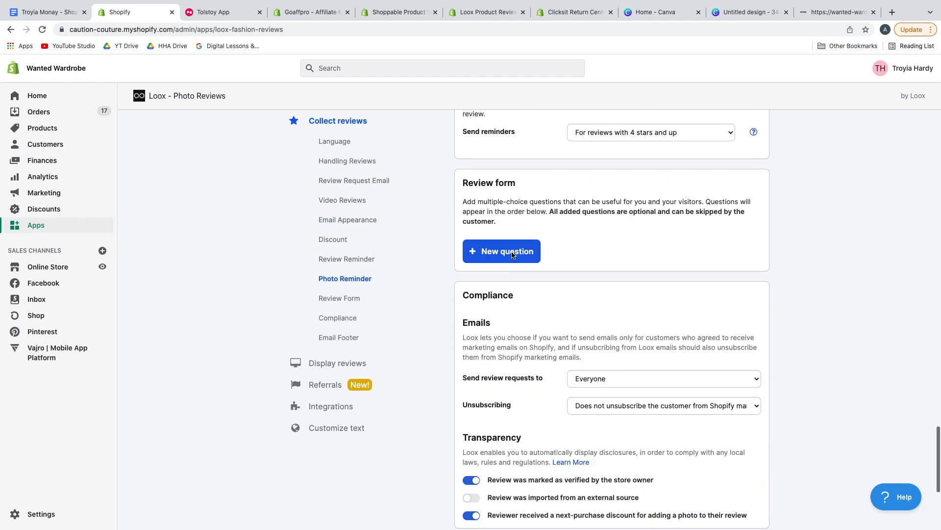
{"action": "scroll", "coordinate": [511, 254], "scroll_direction": "down", "scroll_amount": 5}
Step: Open Loox's Referrals settings and examine the post-purchase, post-review and fraud protection options
{"action": "left_click", "coordinate": [317, 385]}
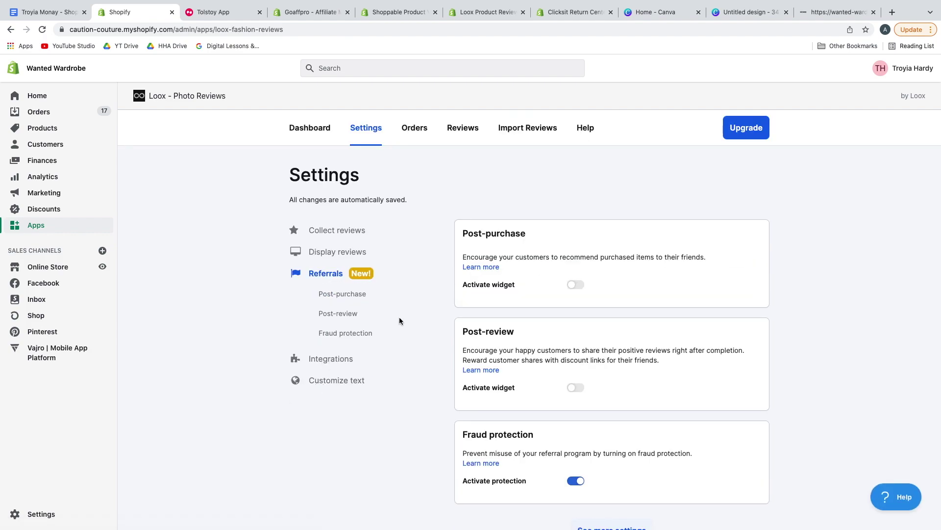
{"action": "scroll", "coordinate": [399, 319], "scroll_direction": "down", "scroll_amount": 1}
{"action": "scroll", "coordinate": [399, 320], "scroll_direction": "up", "scroll_amount": 1}
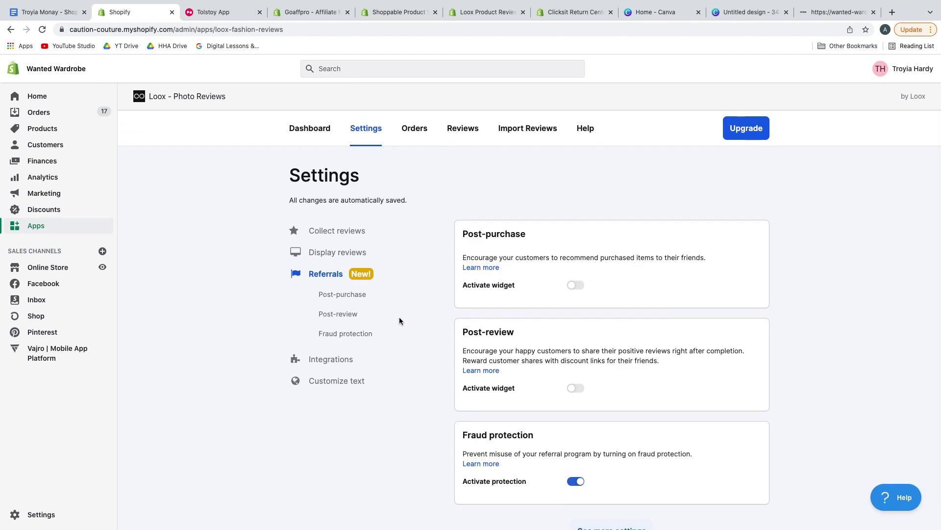
Step: Return to the Loox dashboard and look over its statistics and recent reviews
{"action": "left_click", "coordinate": [304, 128]}
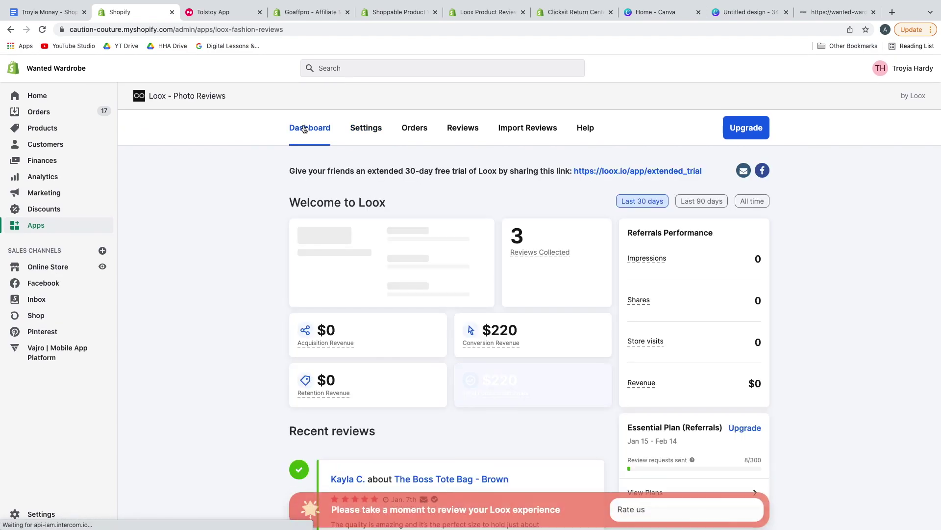
{"action": "scroll", "coordinate": [181, 252], "scroll_direction": "down", "scroll_amount": 2}
{"action": "scroll", "coordinate": [142, 322], "scroll_direction": "down", "scroll_amount": 9}
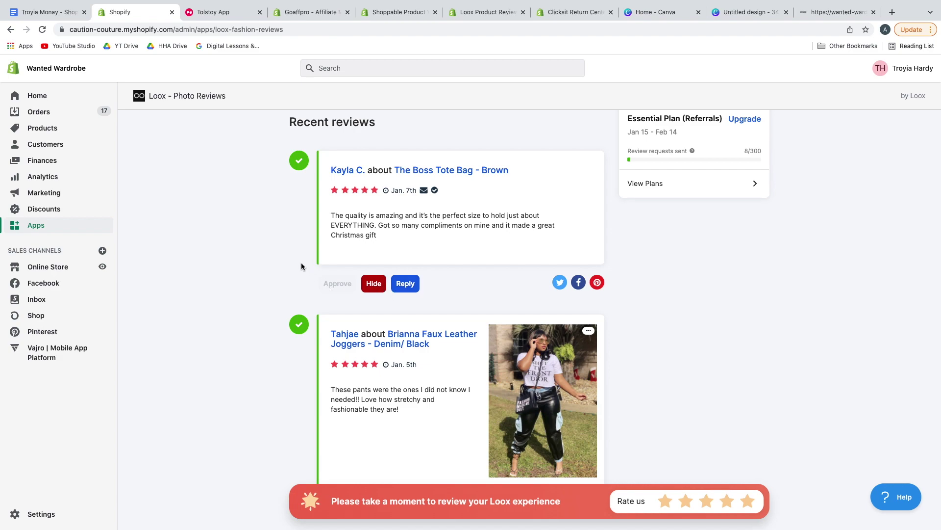
{"action": "scroll", "coordinate": [301, 266], "scroll_direction": "up", "scroll_amount": 1}
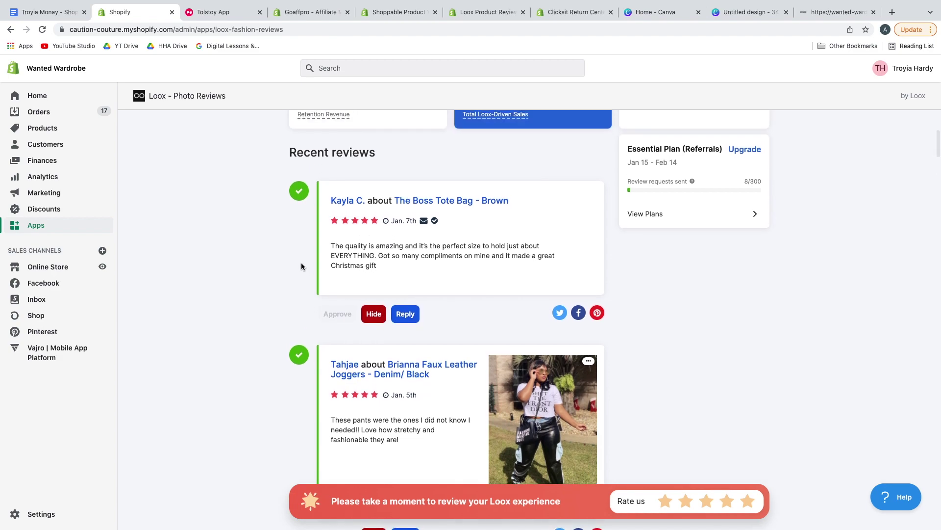
{"action": "scroll", "coordinate": [301, 266], "scroll_direction": "up", "scroll_amount": 5}
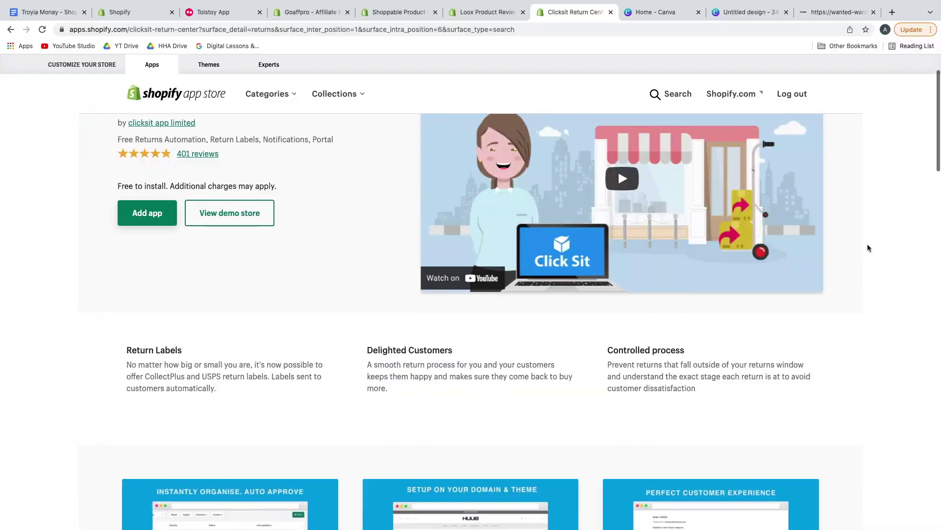
Step: Look over the Clicksit Return Center listing in the Shopify App Store, including its feature descriptions and images
{"action": "scroll", "coordinate": [867, 248], "scroll_direction": "down", "scroll_amount": 3}
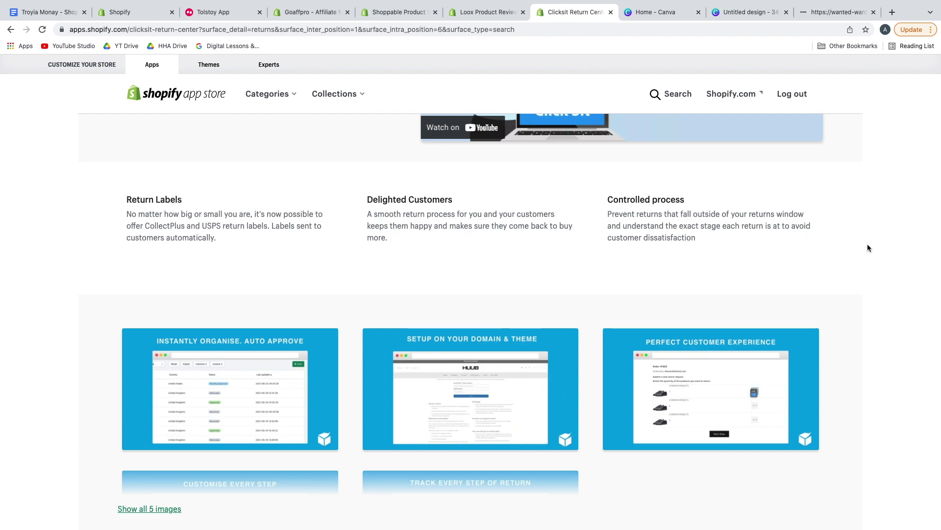
{"action": "scroll", "coordinate": [867, 248], "scroll_direction": "down", "scroll_amount": 5}
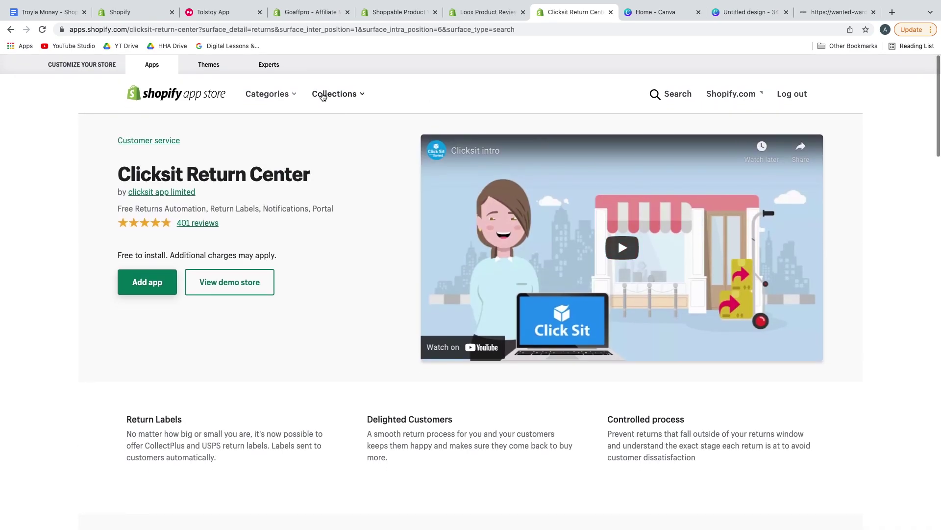
Step: Switch to the Wanted Wardrobe storefront, open its Returns page and read the return policy's conditions and exclusions
{"action": "left_click", "coordinate": [794, 14]}
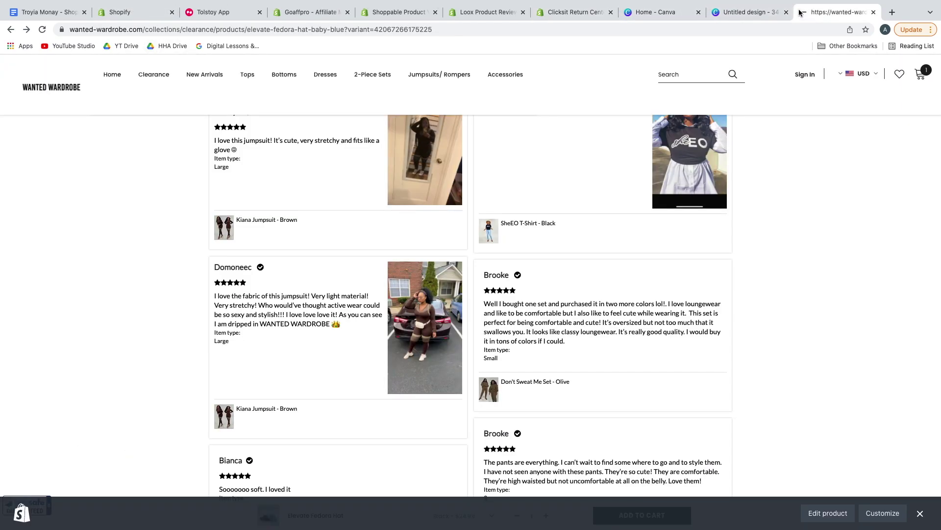
{"action": "scroll", "coordinate": [276, 342], "scroll_direction": "down", "scroll_amount": 10}
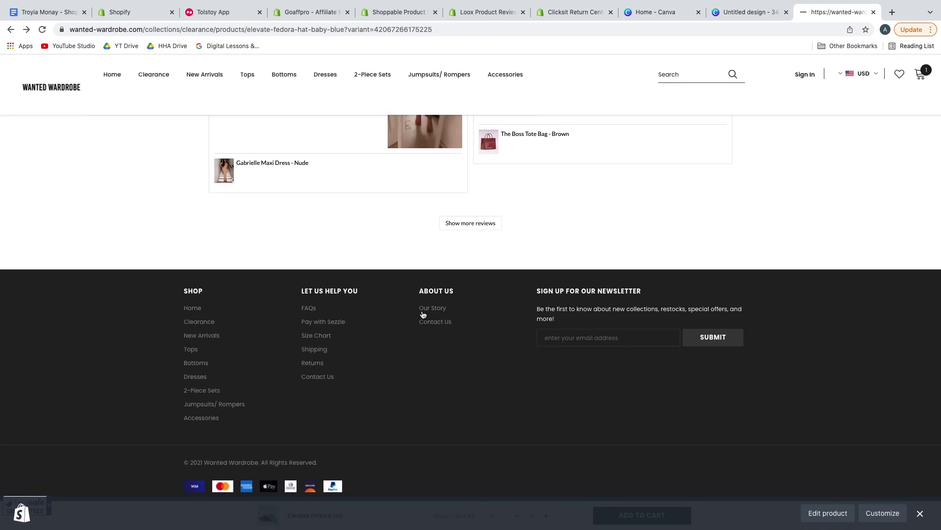
{"action": "left_click", "coordinate": [309, 365]}
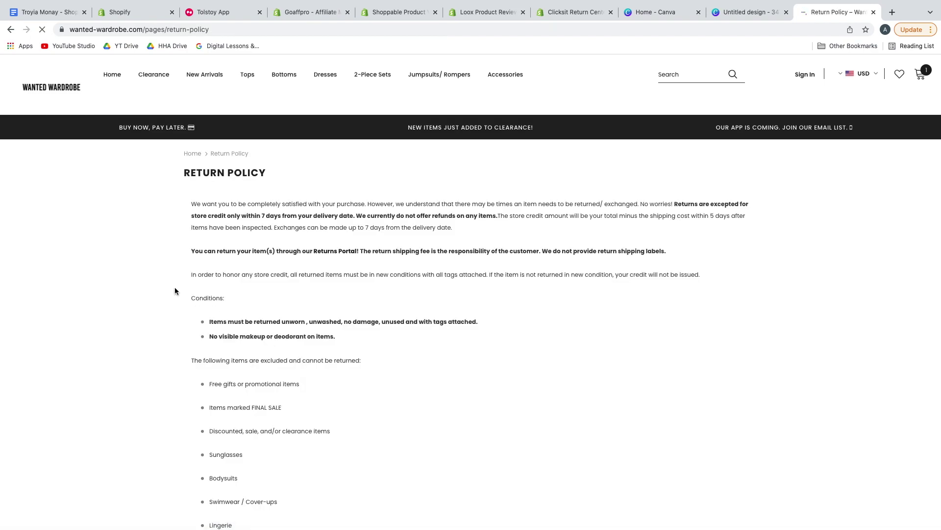
{"action": "scroll", "coordinate": [174, 289], "scroll_direction": "down", "scroll_amount": 1}
{"action": "scroll", "coordinate": [175, 289], "scroll_direction": "down", "scroll_amount": 4}
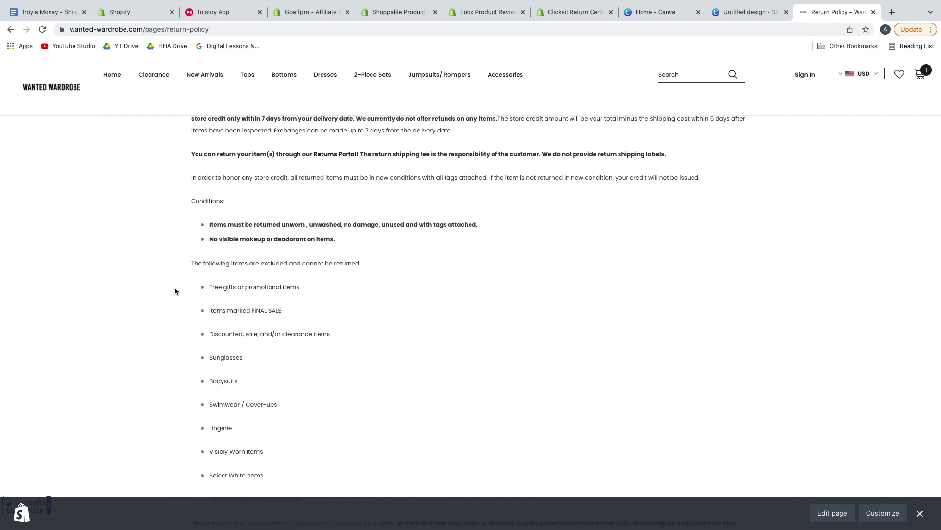
{"action": "scroll", "coordinate": [175, 290], "scroll_direction": "down", "scroll_amount": 2}
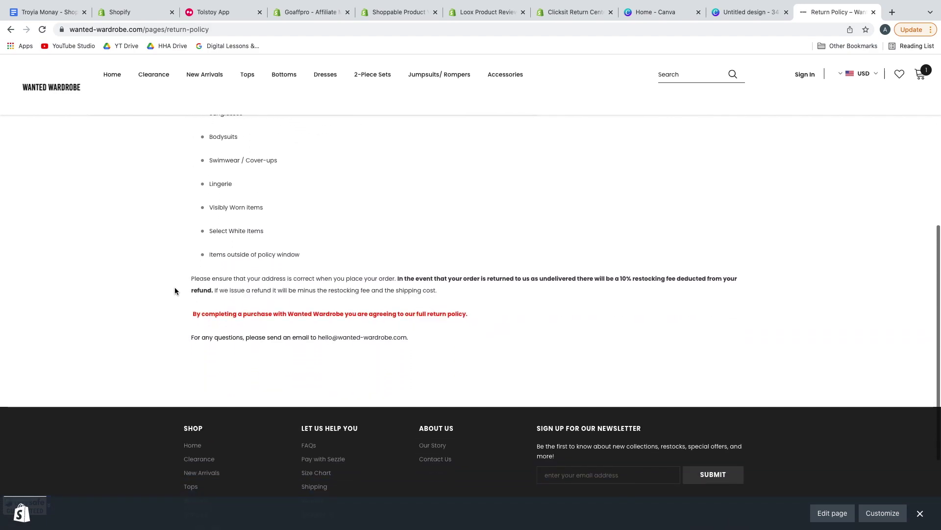
{"action": "scroll", "coordinate": [175, 289], "scroll_direction": "up", "scroll_amount": 5}
{"action": "scroll", "coordinate": [175, 291], "scroll_direction": "up", "scroll_amount": 1}
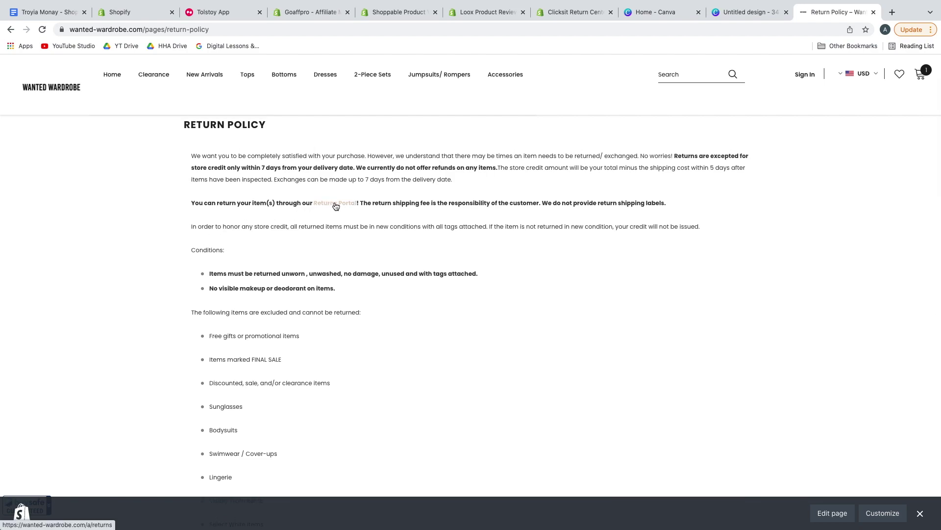
Step: Open the Returns Portal linked in the return policy and examine its return request form and instructions
{"action": "left_click", "coordinate": [336, 206]}
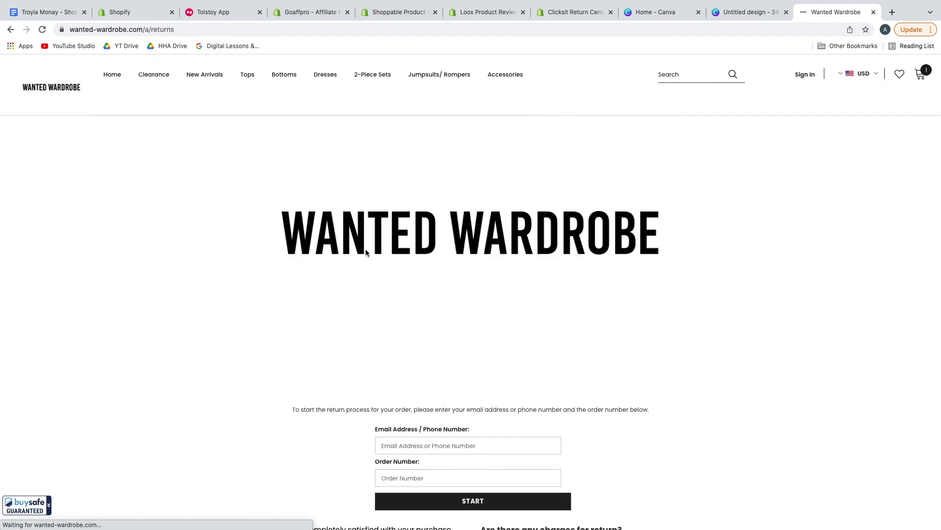
{"action": "scroll", "coordinate": [365, 252], "scroll_direction": "down", "scroll_amount": 5}
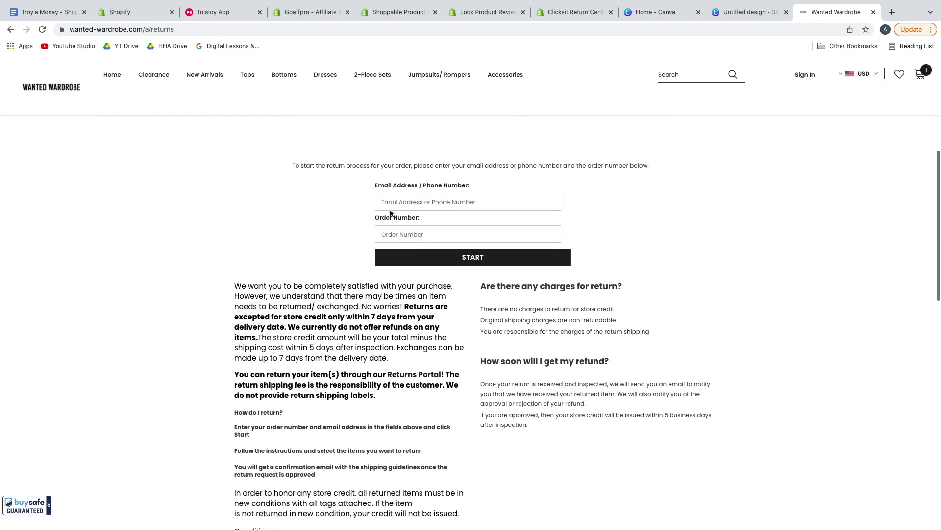
{"action": "left_click", "coordinate": [392, 206]}
{"action": "left_click", "coordinate": [284, 222]}
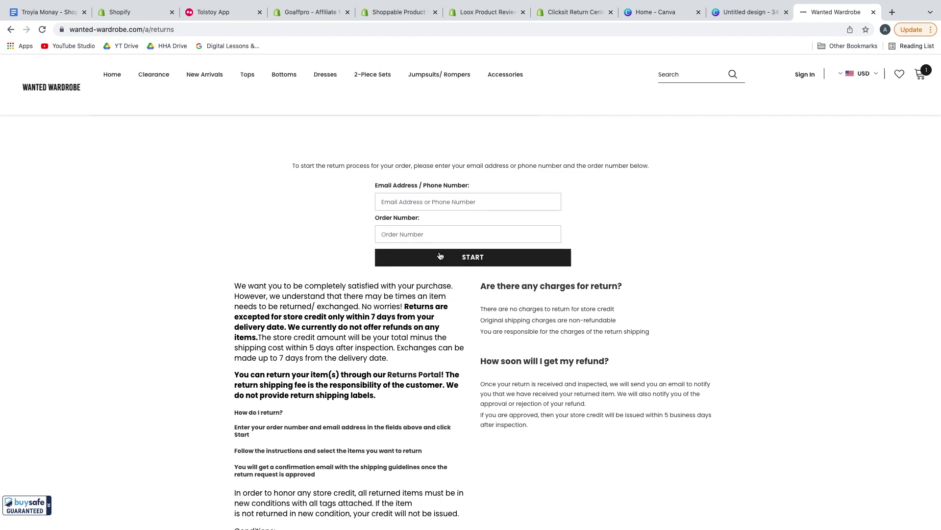
{"action": "scroll", "coordinate": [287, 282], "scroll_direction": "down", "scroll_amount": 3}
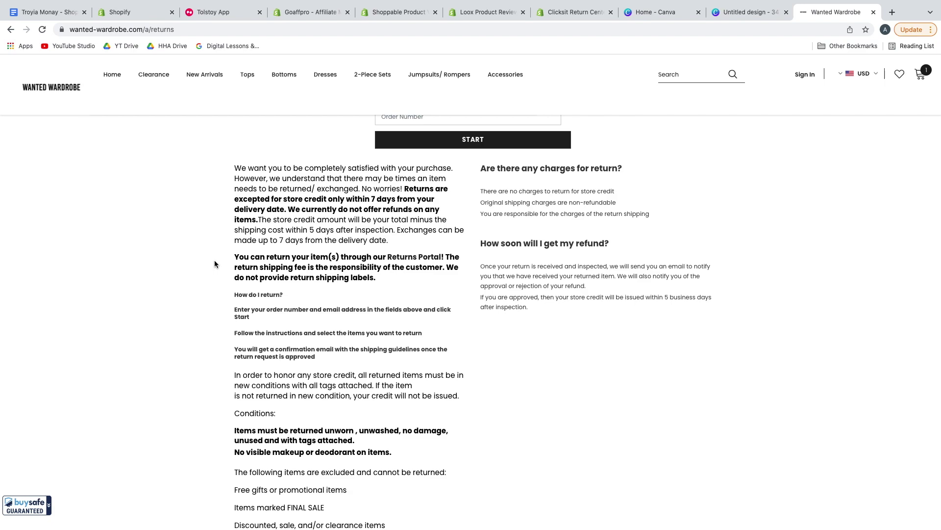
{"action": "scroll", "coordinate": [214, 264], "scroll_direction": "up", "scroll_amount": 8}
{"action": "scroll", "coordinate": [214, 264], "scroll_direction": "down", "scroll_amount": 7}
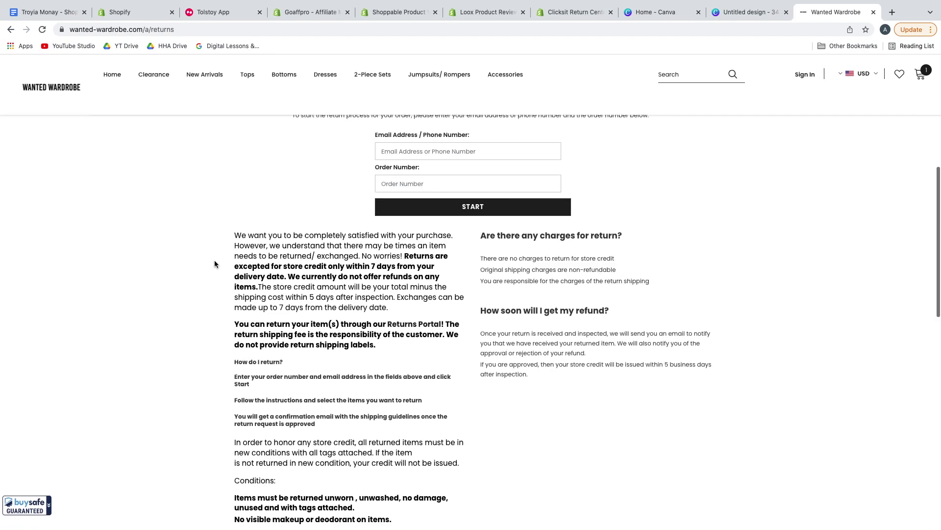
{"action": "scroll", "coordinate": [214, 264], "scroll_direction": "up", "scroll_amount": 1}
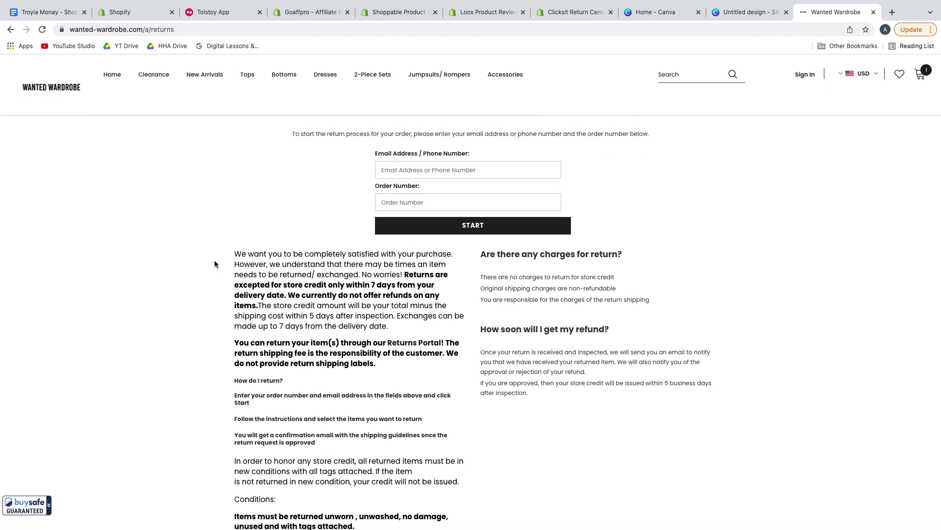